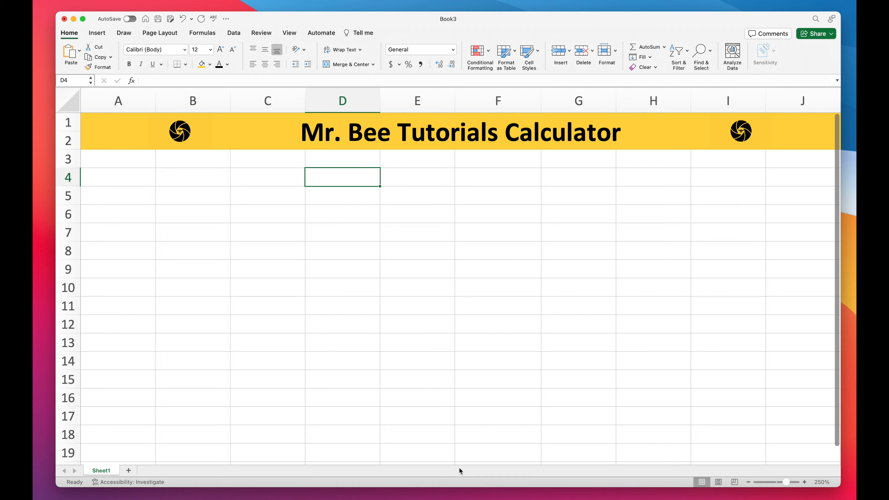
Step: Enter the heading Addition in D4 with the numbers 1 and 1 in D5 and D6
{"action": "type", "text": "Add"}
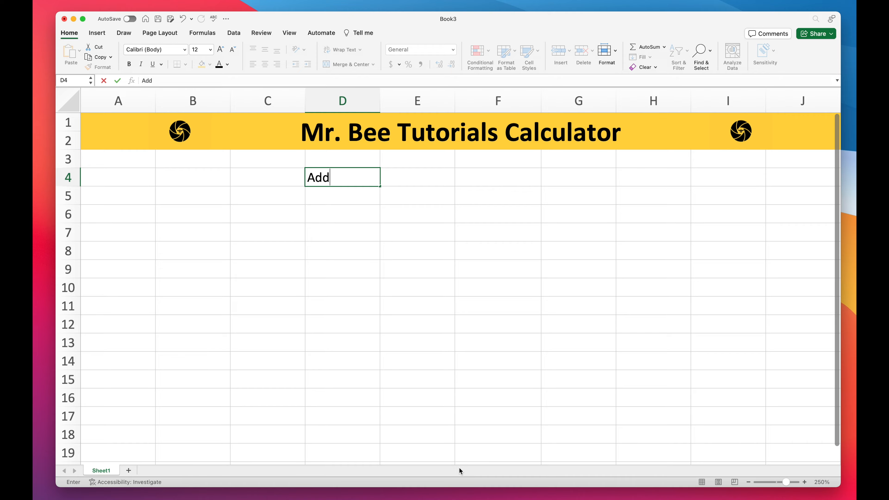
{"action": "type", "text": "ition"}
{"action": "key", "text": "Return"}
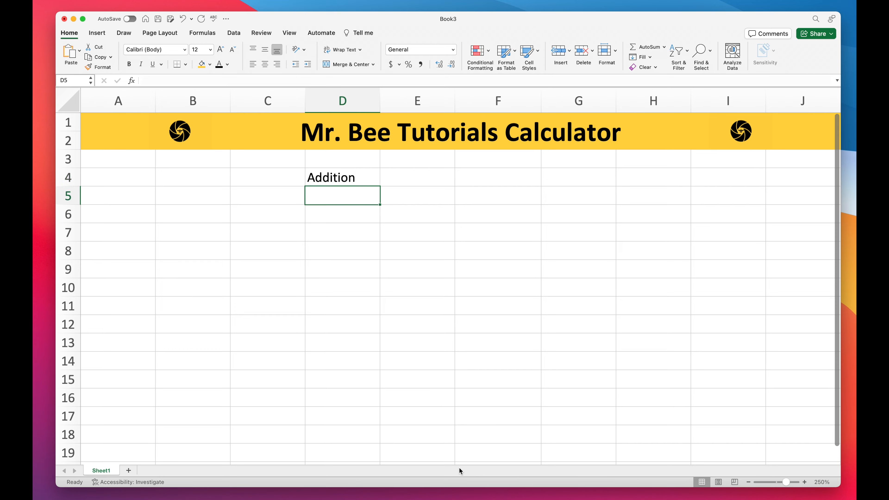
{"action": "type", "text": "1"}
{"action": "key", "text": "Return"}
{"action": "type", "text": "1"}
{"action": "key", "text": "Return"}
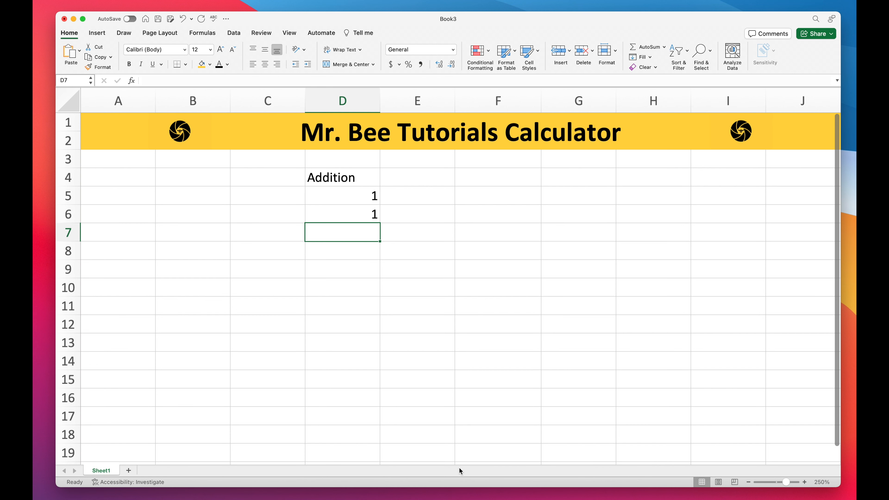
Step: Enter a formula in D7 adding D5 and D6 (=D5+D6)
{"action": "type", "text": "="}
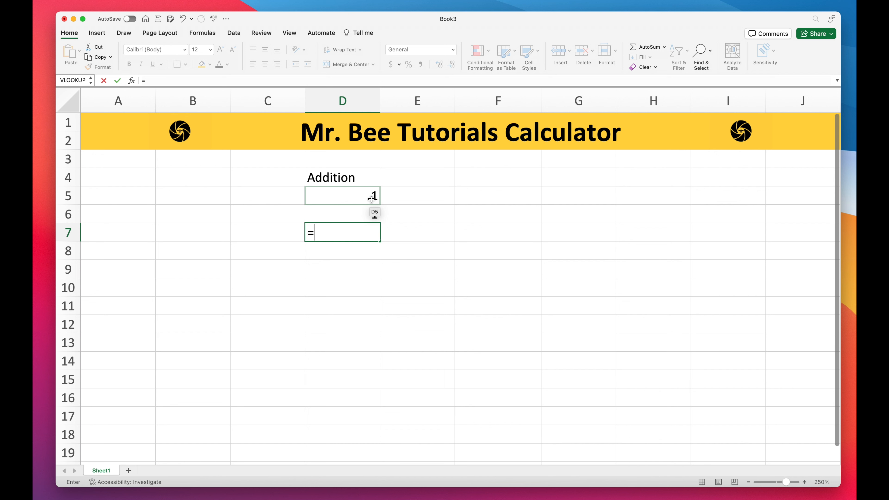
{"action": "left_click", "coordinate": [371, 197]}
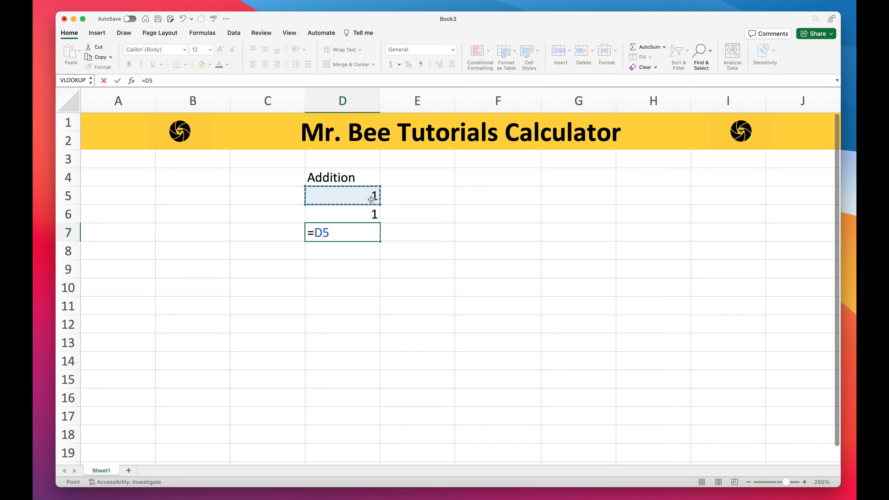
{"action": "type", "text": "+"}
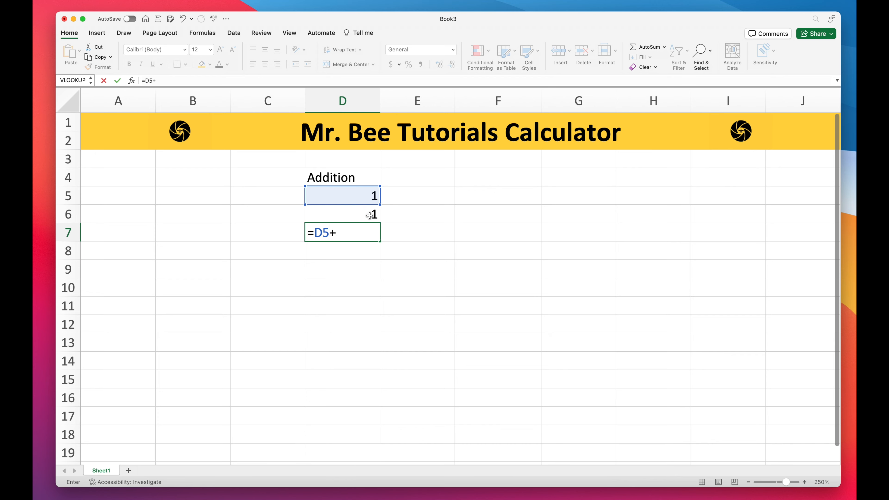
{"action": "left_click", "coordinate": [370, 216]}
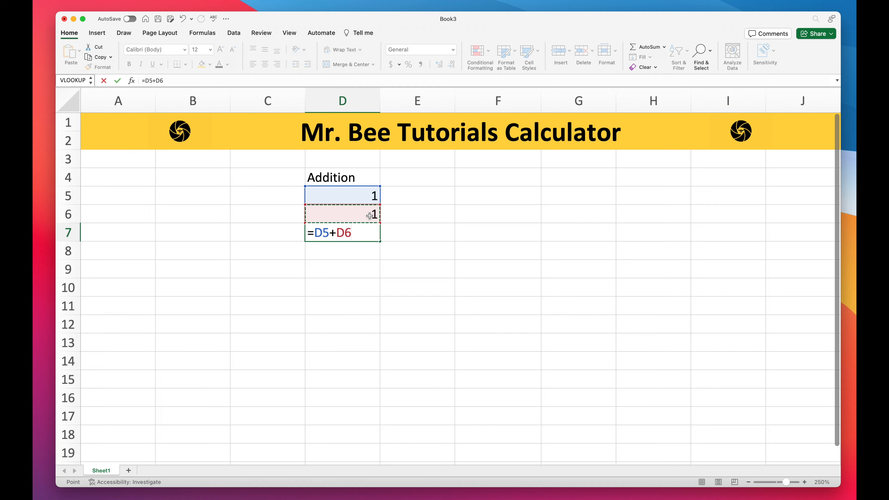
{"action": "key", "text": "Return"}
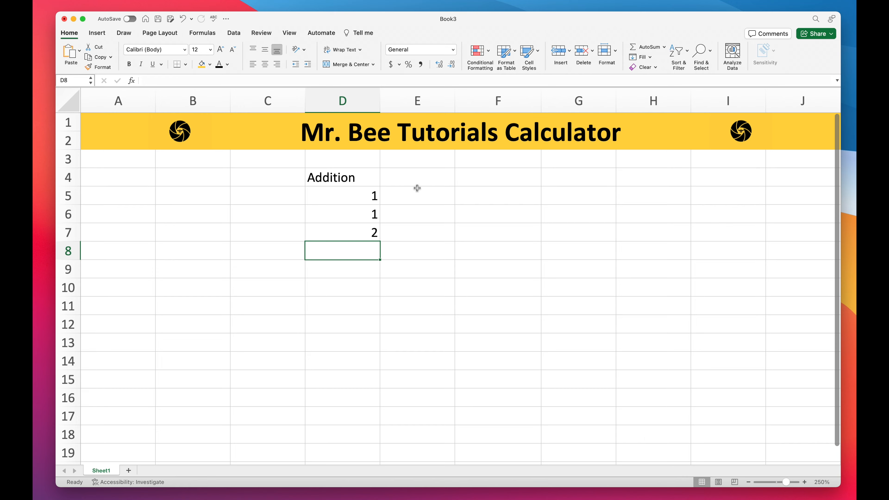
Step: Enter the heading Subtraction in E4 with the numbers 2 and 1 in E5 and E6
{"action": "left_click", "coordinate": [430, 180]}
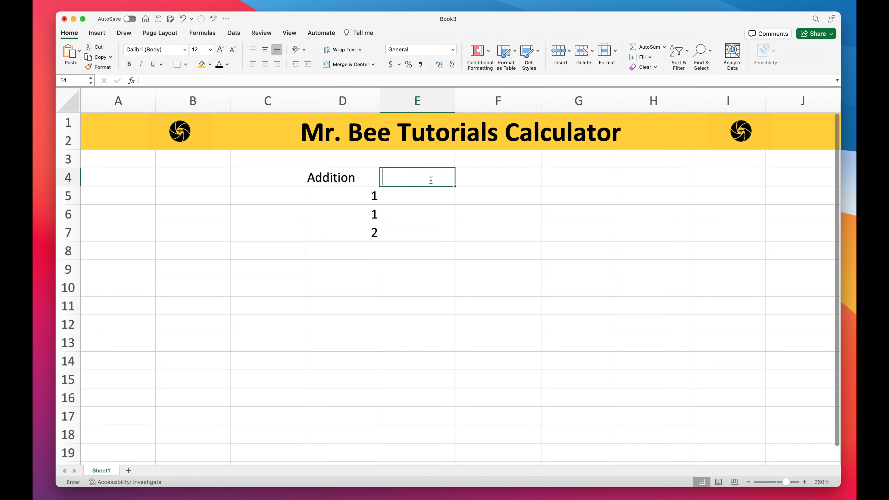
{"action": "type", "text": "Subt"}
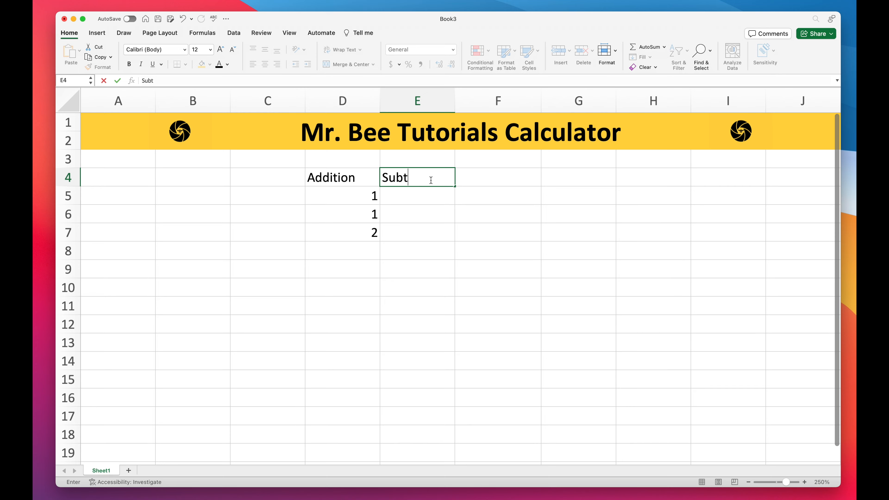
{"action": "type", "text": "raction"}
{"action": "key", "text": "Return"}
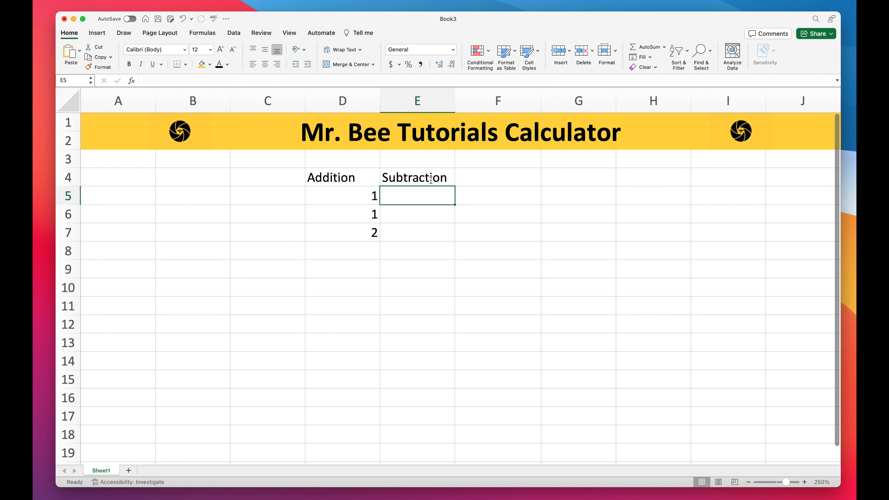
{"action": "type", "text": "2"}
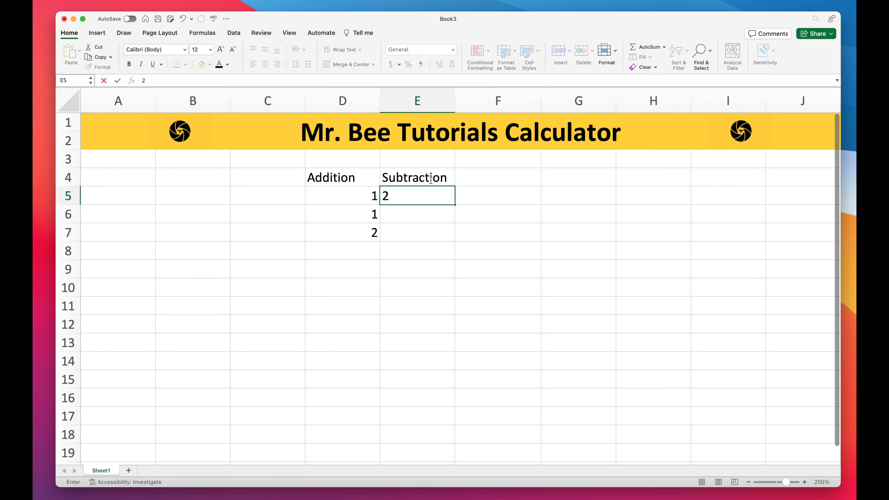
{"action": "key", "text": "Return"}
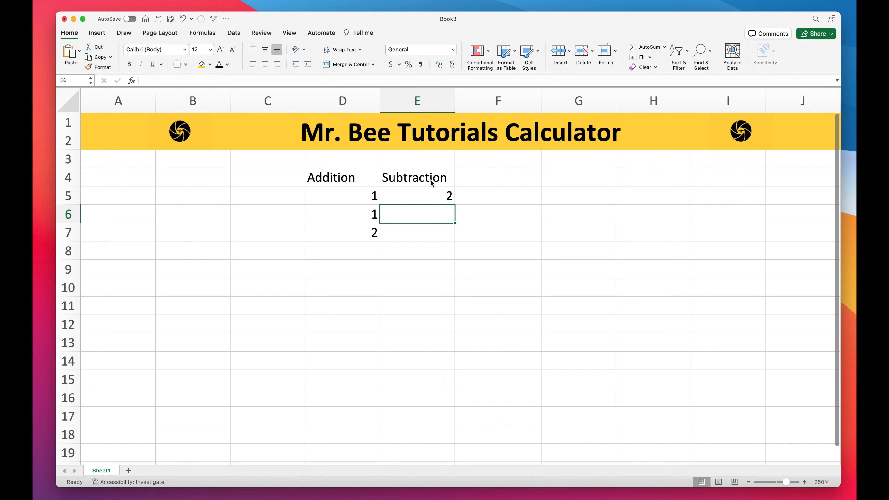
{"action": "type", "text": "1"}
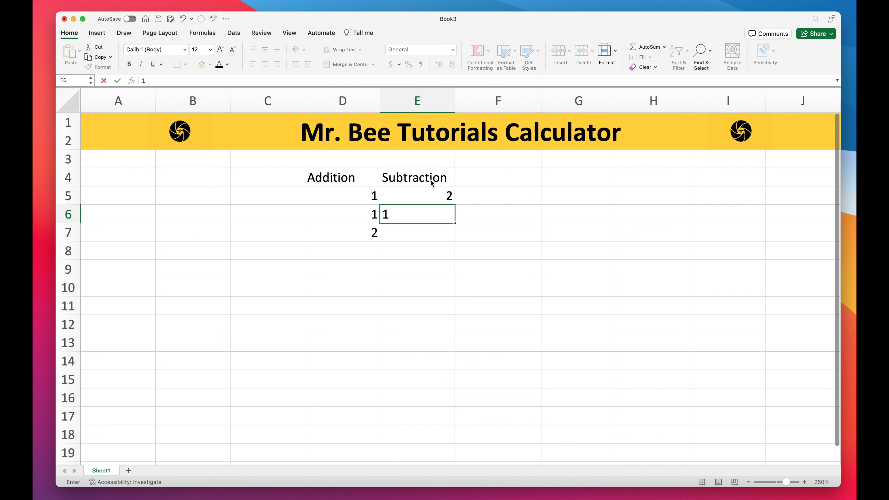
{"action": "key", "text": "Return"}
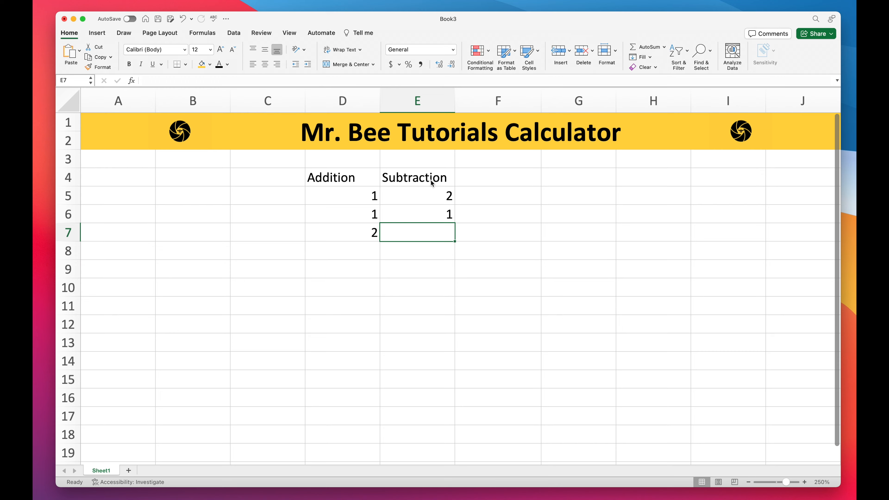
Step: Enter a formula in E7 subtracting E6 from E5 (=E5-E6)
{"action": "type", "text": "="}
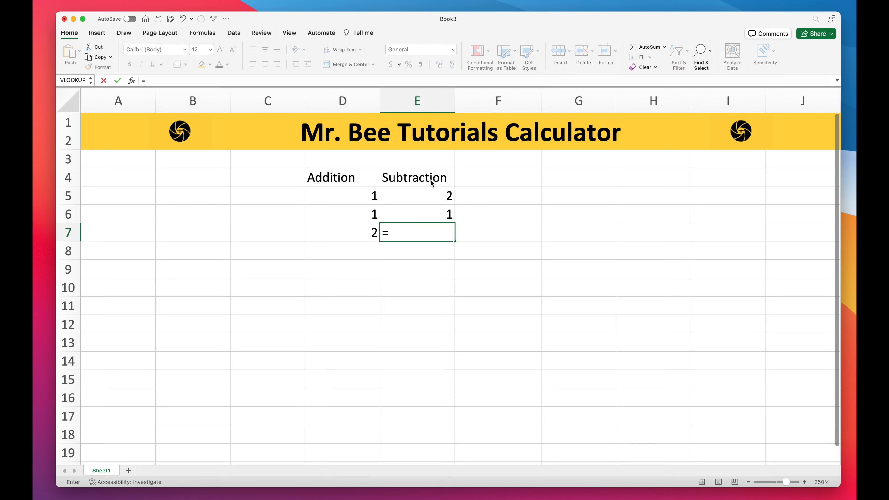
{"action": "left_click", "coordinate": [429, 199]}
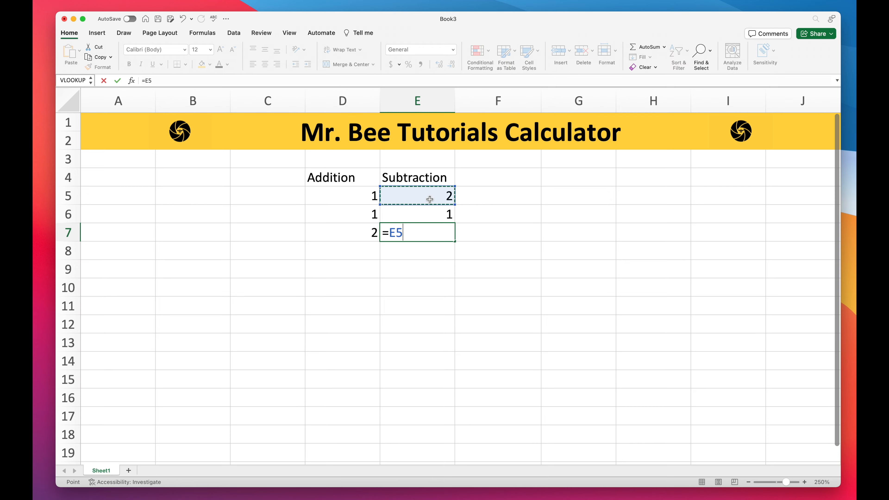
{"action": "type", "text": "-"}
{"action": "left_click", "coordinate": [434, 218]}
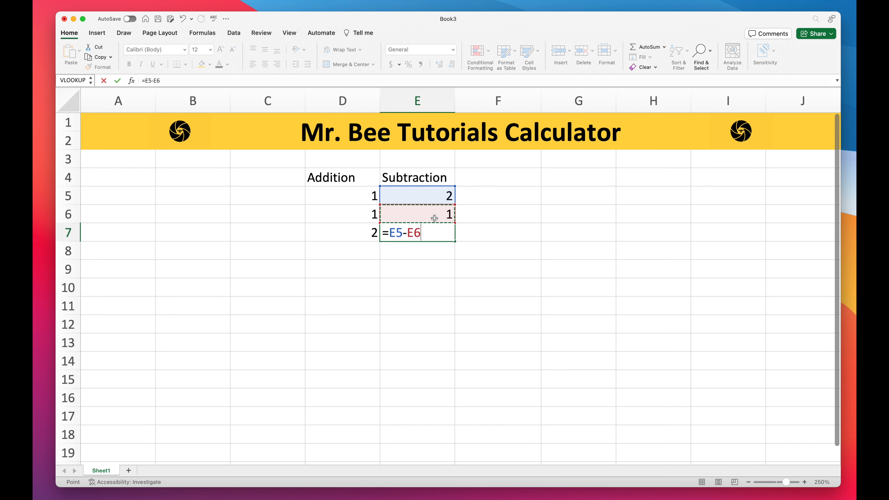
{"action": "key", "text": "Return"}
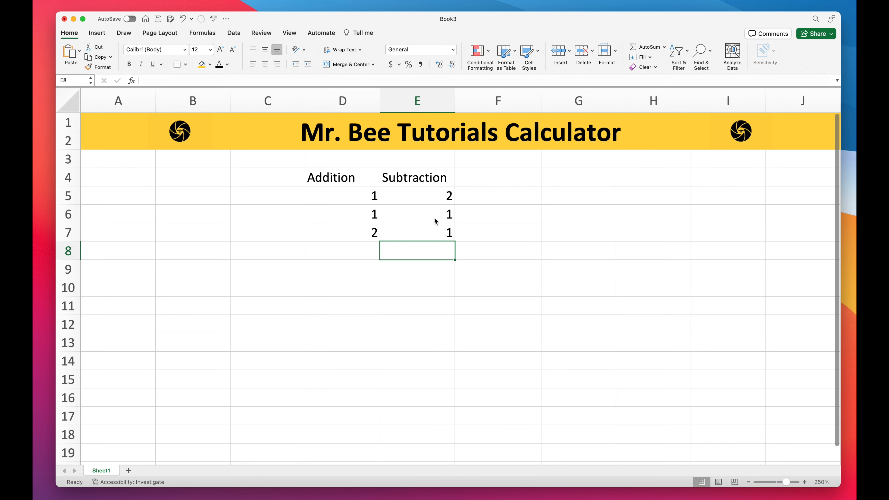
Step: Enter the heading Multiplication in F4 with the numbers 2 and 2 in F5 and F6
{"action": "left_click", "coordinate": [500, 182]}
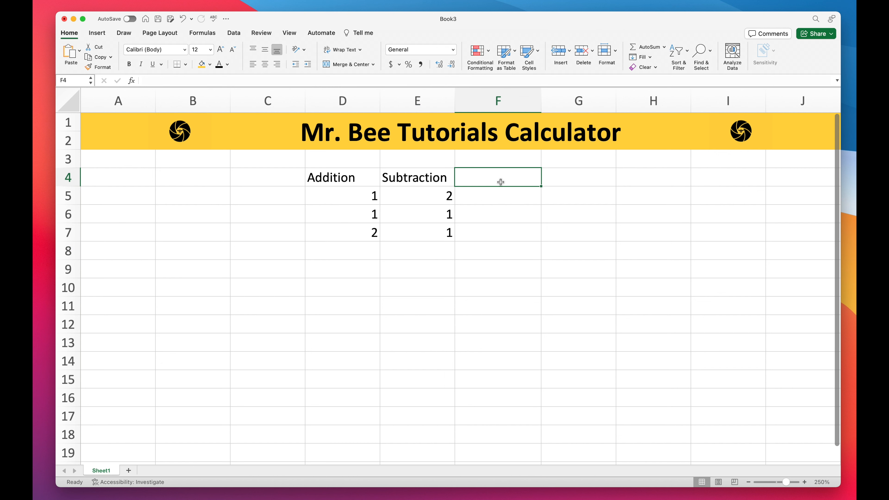
{"action": "type", "text": "M"}
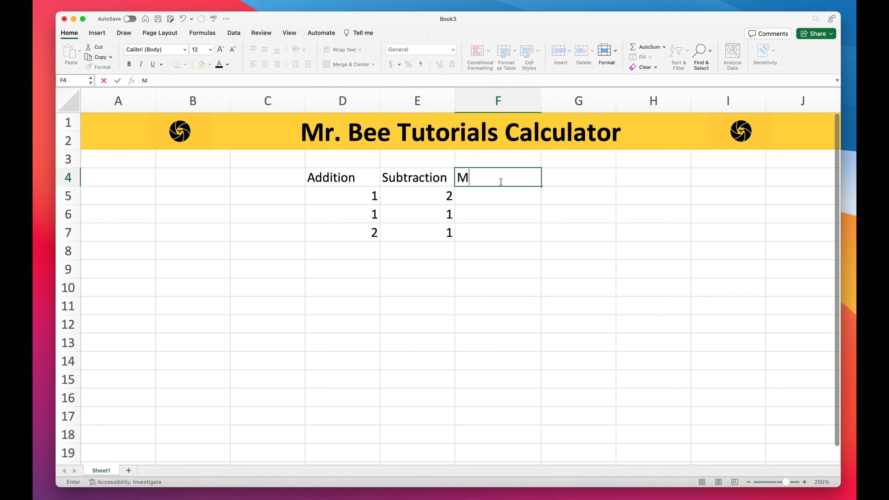
{"action": "type", "text": "ultiplication"}
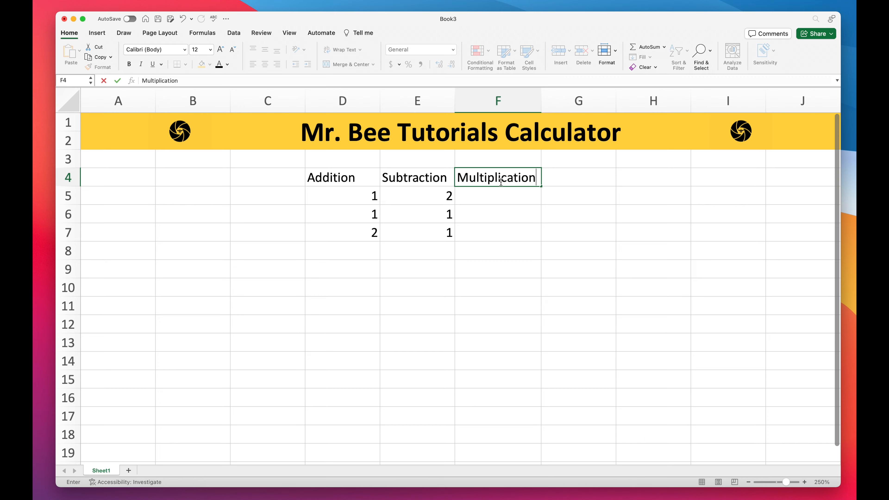
{"action": "key", "text": "Return"}
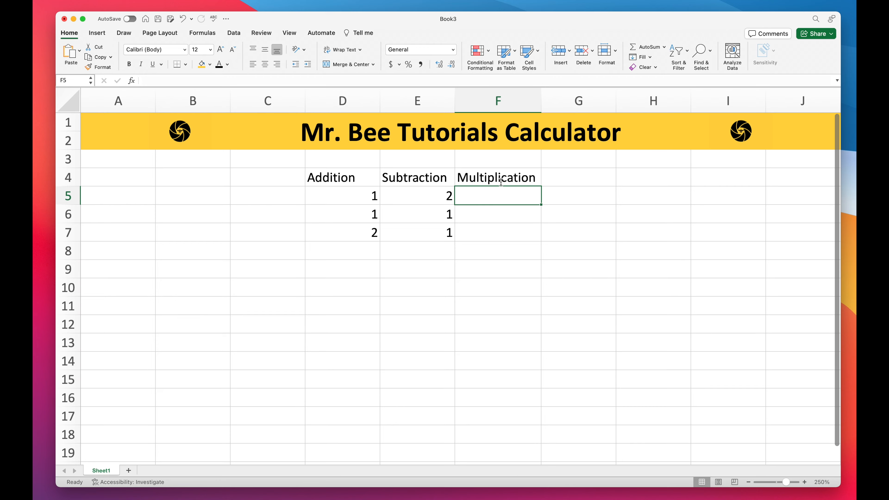
{"action": "type", "text": "2"}
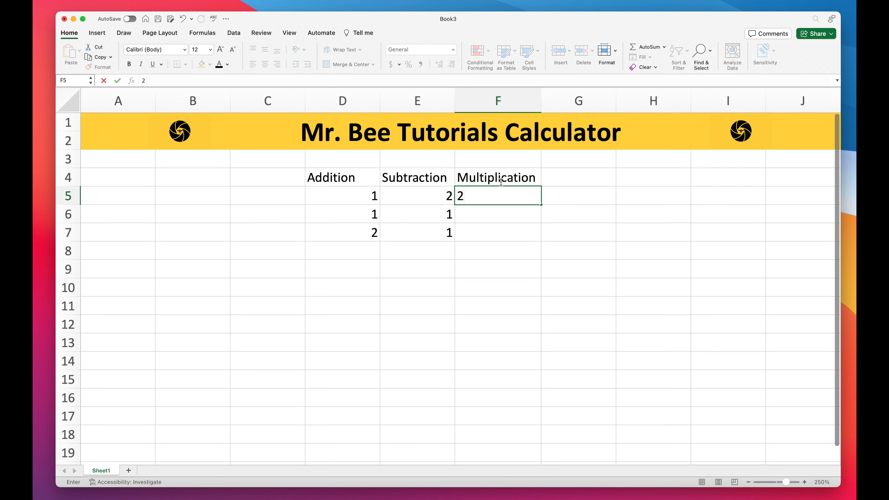
{"action": "key", "text": "Return"}
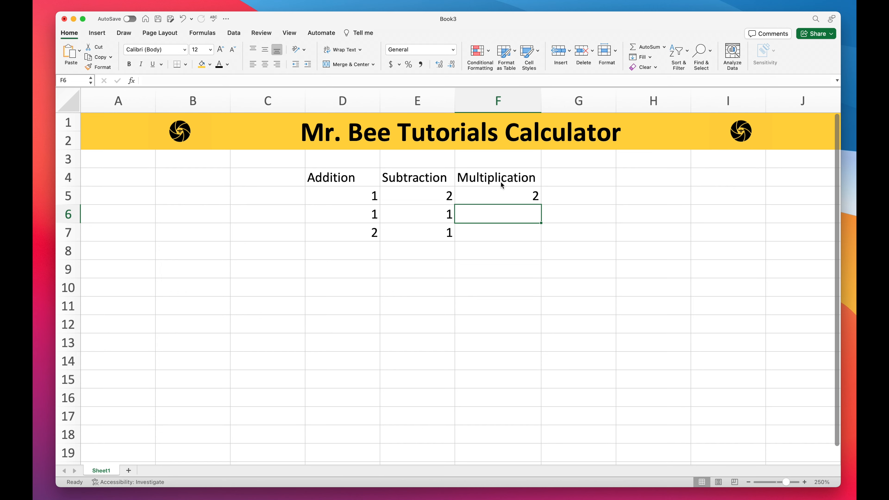
{"action": "type", "text": "2"}
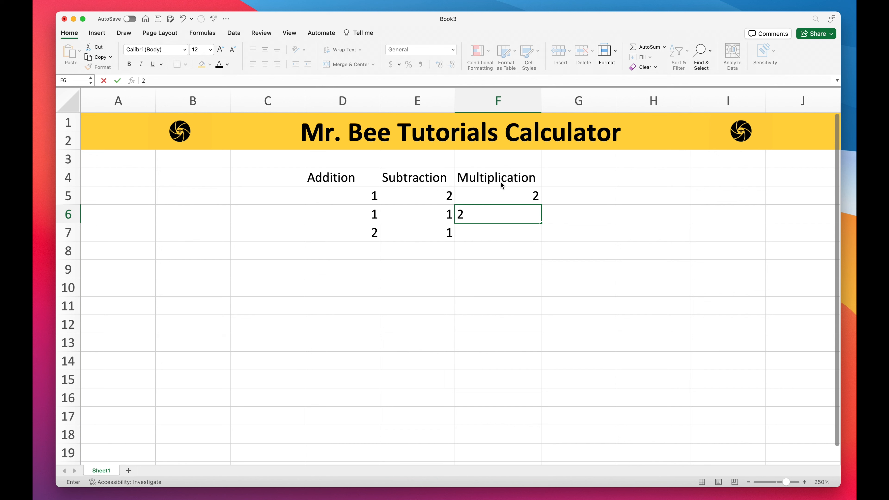
{"action": "key", "text": "Return"}
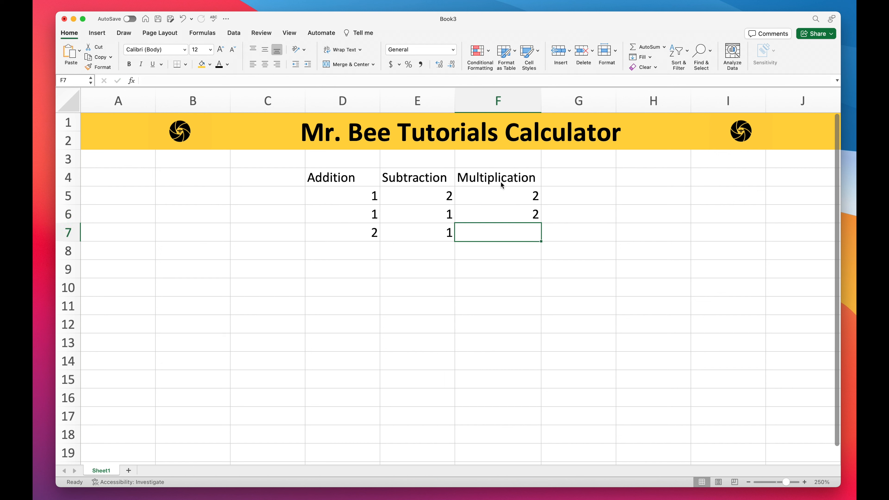
Step: Enter a formula in F7 multiplying F5 by F6 (=F5*F6)
{"action": "type", "text": "="}
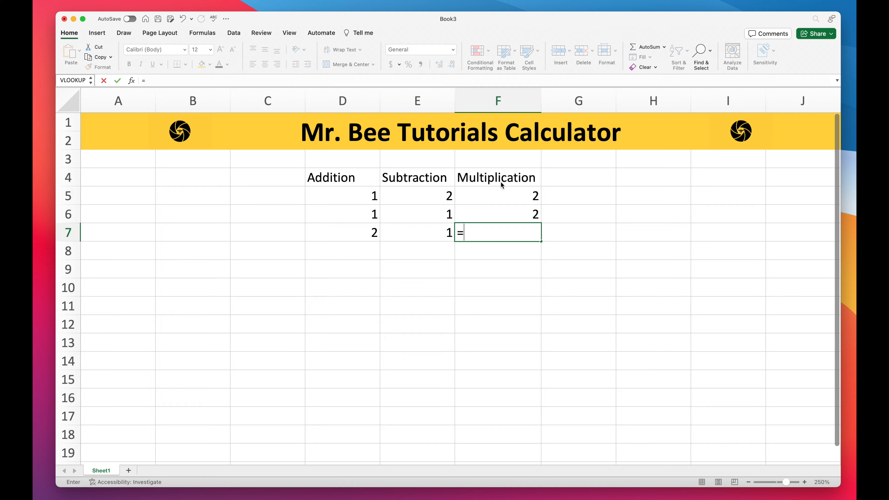
{"action": "left_click", "coordinate": [506, 195]}
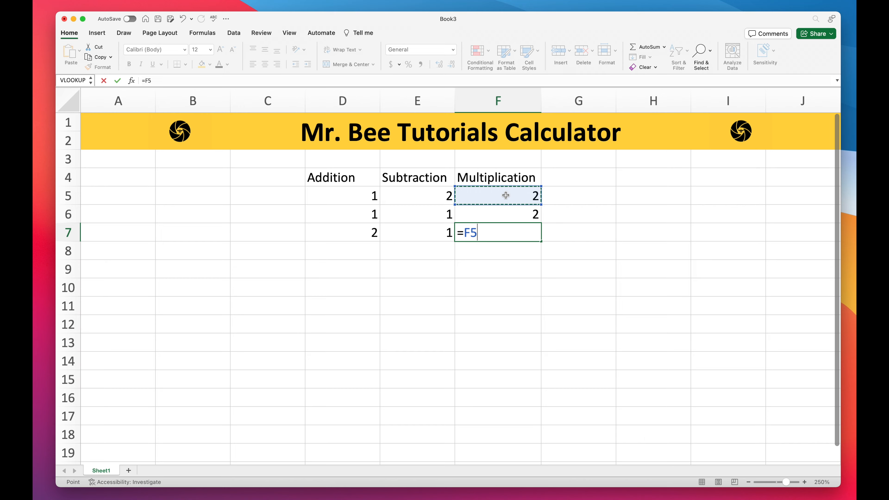
{"action": "type", "text": "*"}
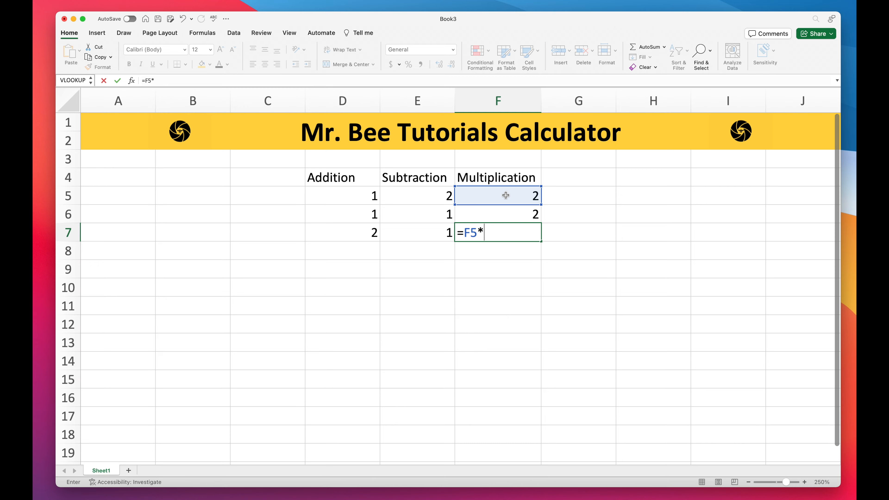
{"action": "left_click", "coordinate": [510, 214]}
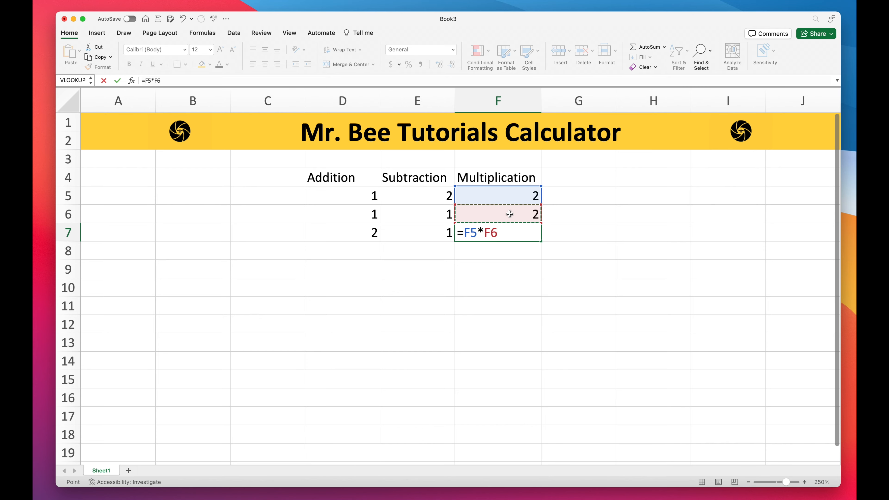
{"action": "key", "text": "Return"}
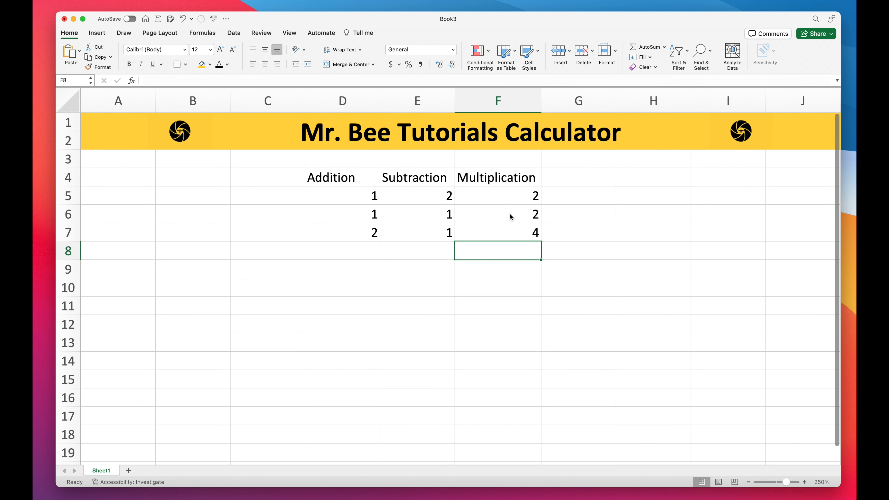
Step: Enter the heading Division in cell G4
{"action": "left_click", "coordinate": [588, 182]}
{"action": "type", "text": "D"}
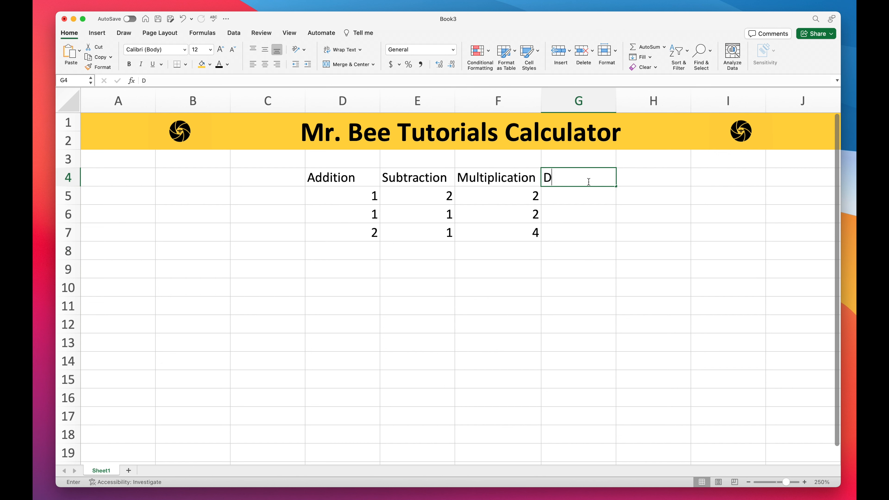
{"action": "type", "text": "ivision"}
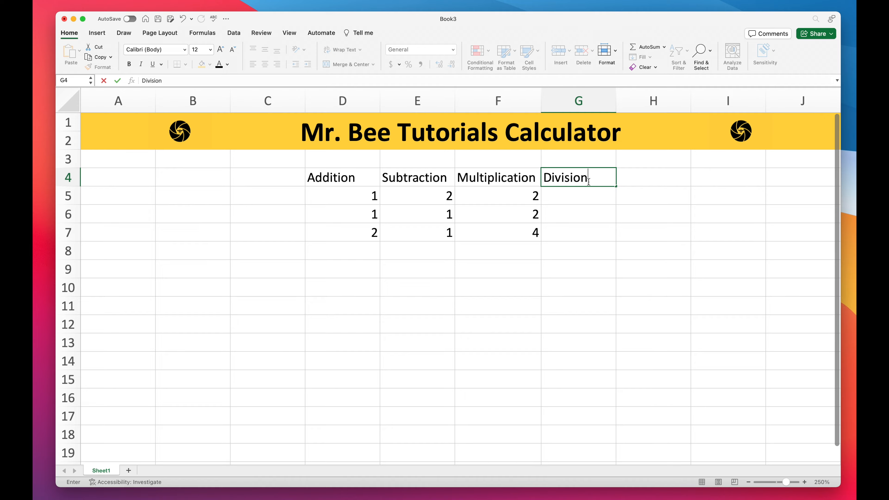
{"action": "key", "text": "Return"}
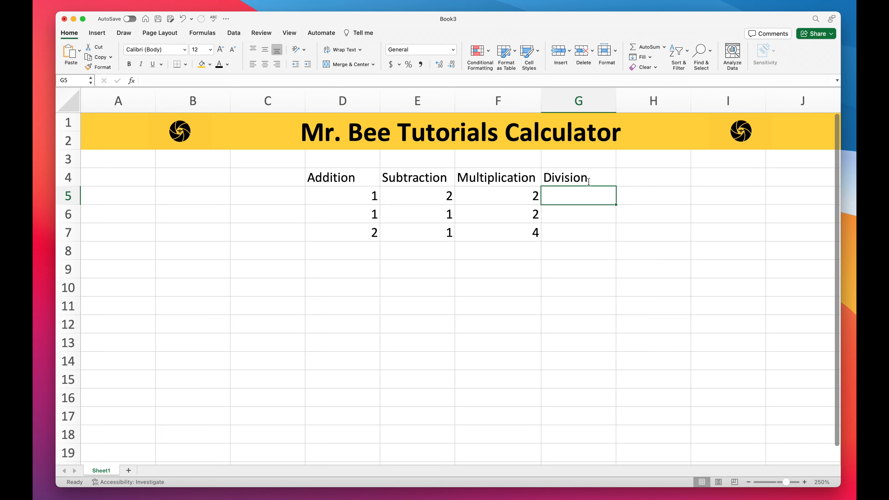
Step: Enter the numbers 4 and 2 in cells G5 and G6 under the Division heading
{"action": "type", "text": "4"}
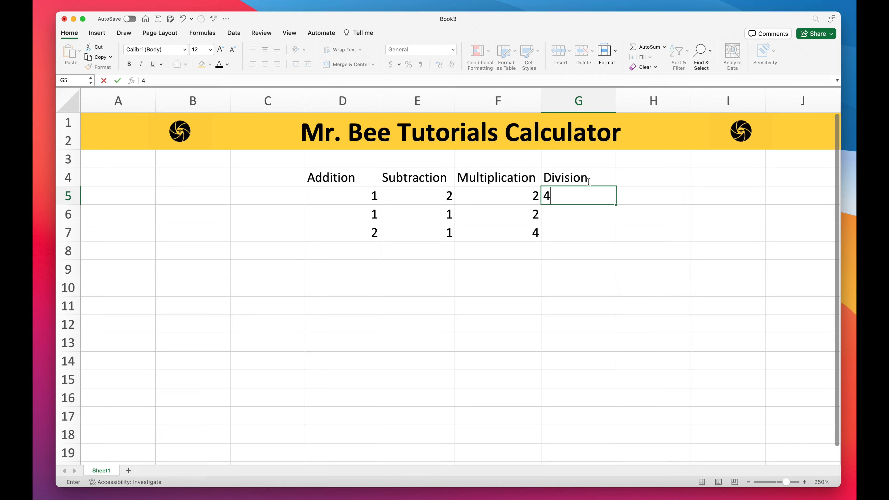
{"action": "key", "text": "Return"}
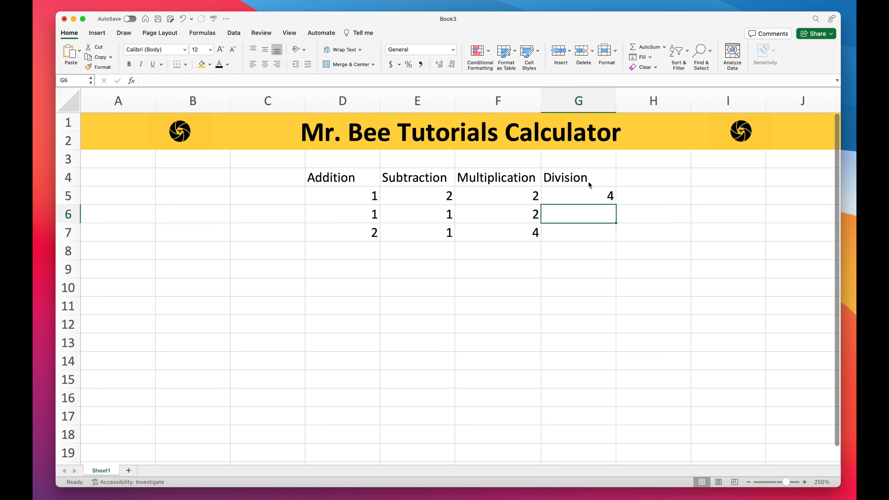
{"action": "type", "text": "2"}
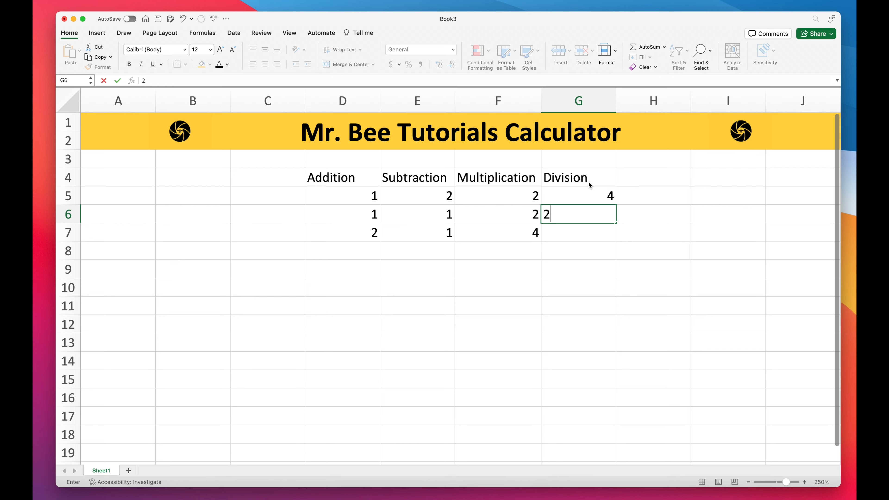
{"action": "key", "text": "Return"}
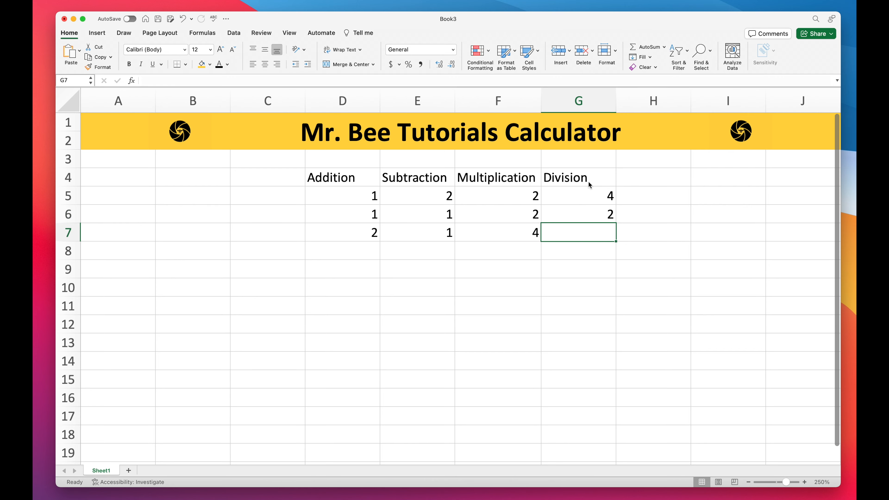
Step: Enter a formula in G7 dividing G5 by G6 (=G5/G6)
{"action": "type", "text": "="}
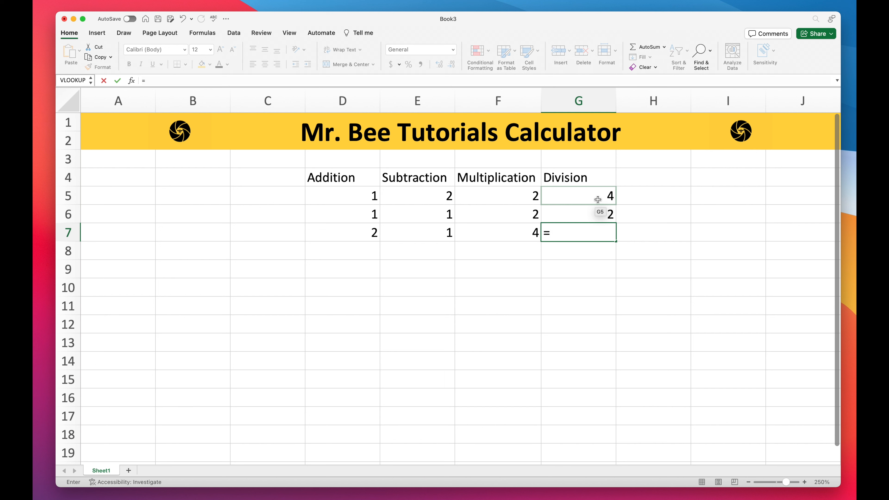
{"action": "left_click", "coordinate": [597, 200]}
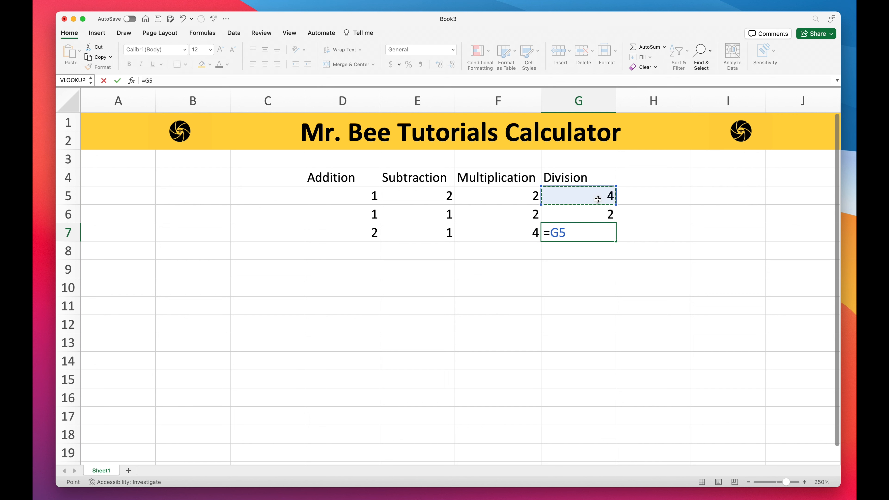
{"action": "type", "text": "/"}
{"action": "left_click", "coordinate": [597, 217]}
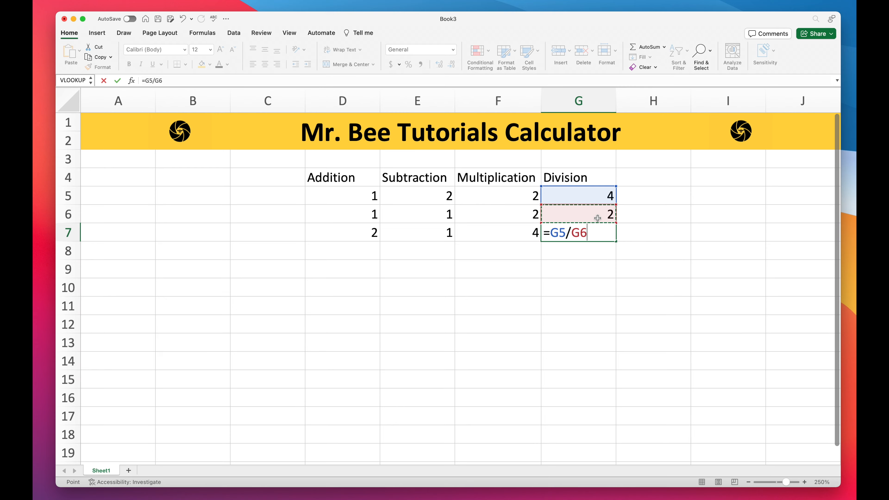
{"action": "key", "text": "Return"}
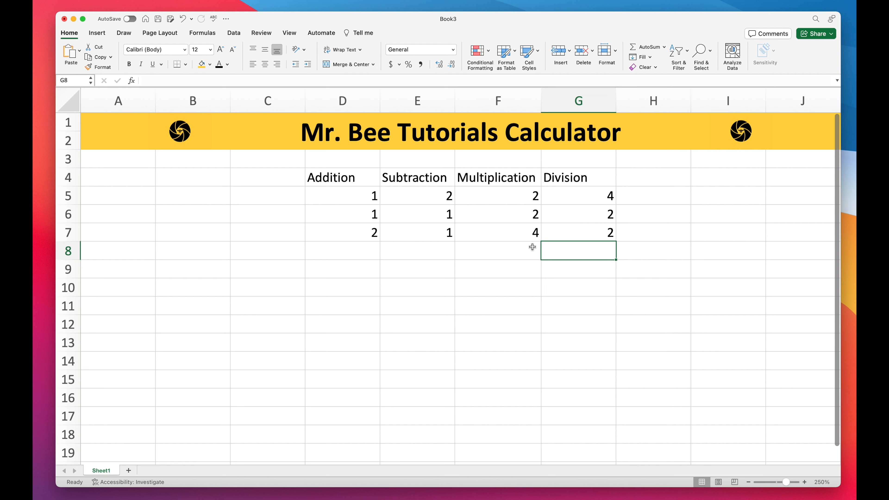
Step: Enter the label Median in cell E9
{"action": "left_click", "coordinate": [444, 272]}
{"action": "type", "text": "M"}
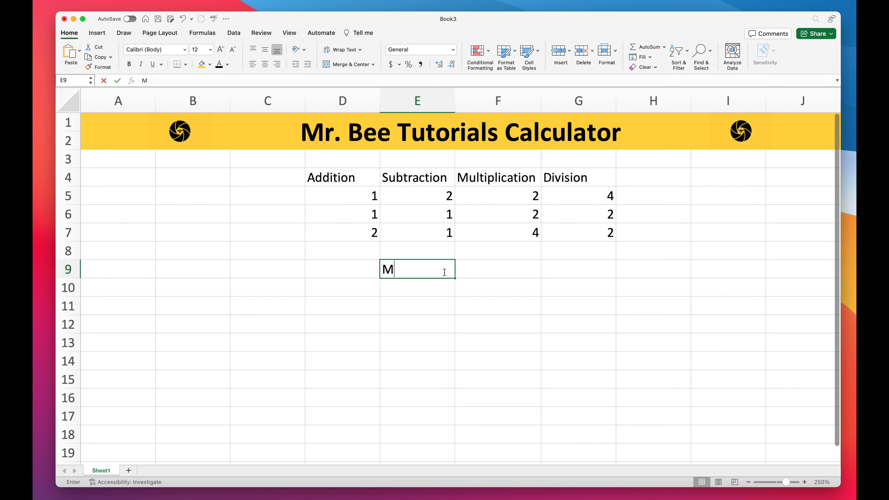
{"action": "type", "text": "edian"}
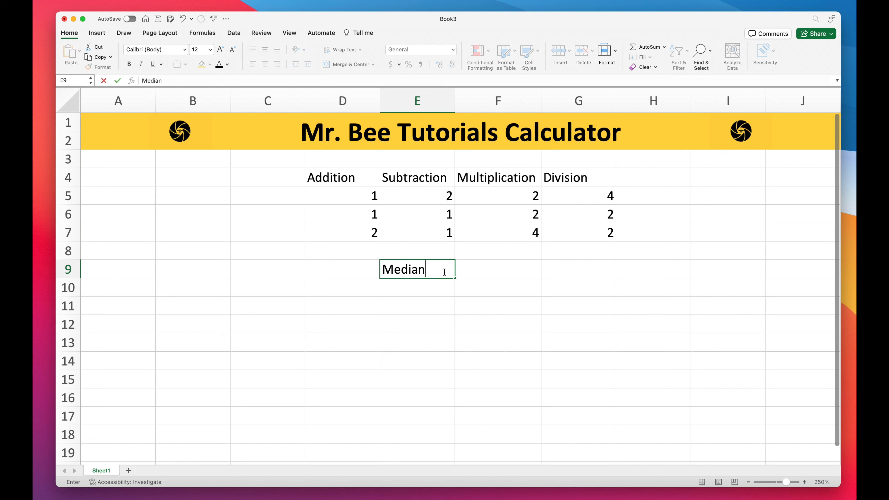
{"action": "key", "text": "Return"}
Step: Enter a formula in F9 computing the median of the results row D7:G7 (=Median(D7:G7))
{"action": "left_click", "coordinate": [502, 266]}
{"action": "type", "text": "="}
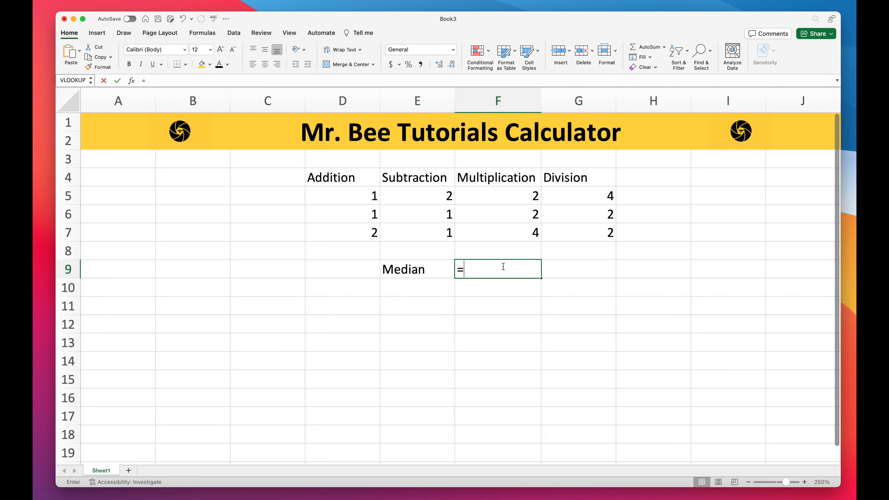
{"action": "type", "text": "M"}
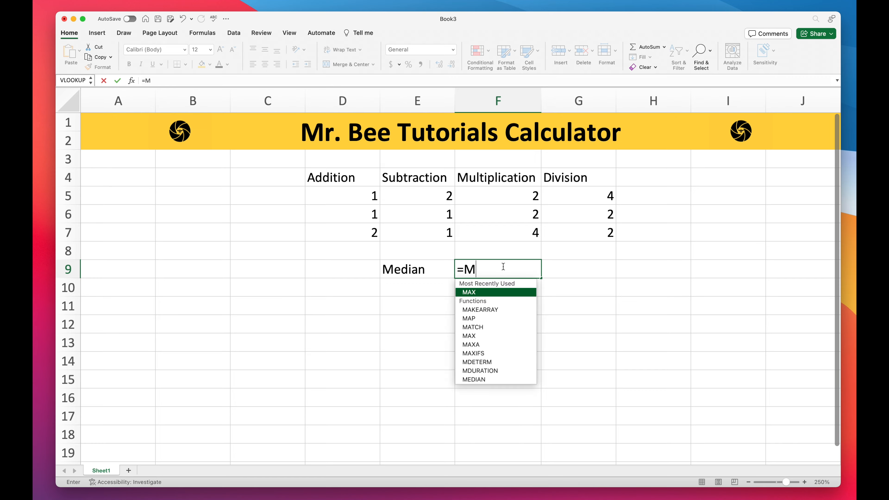
{"action": "type", "text": "edian"}
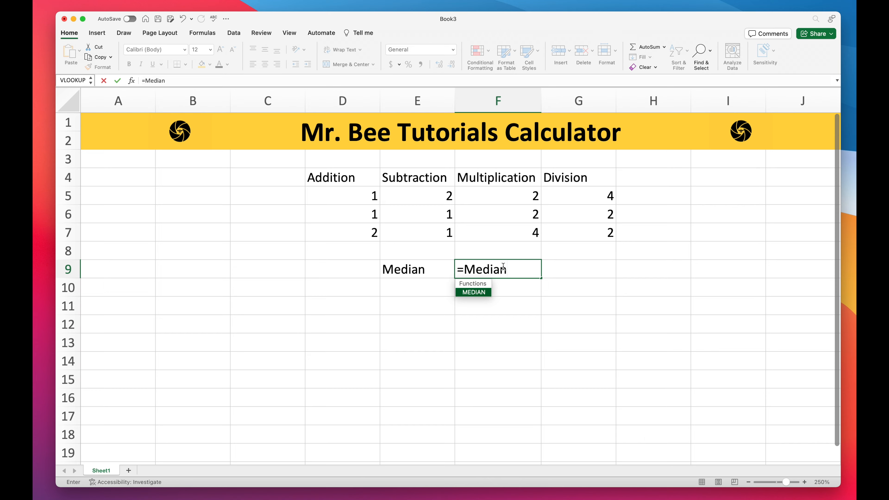
{"action": "type", "text": "("}
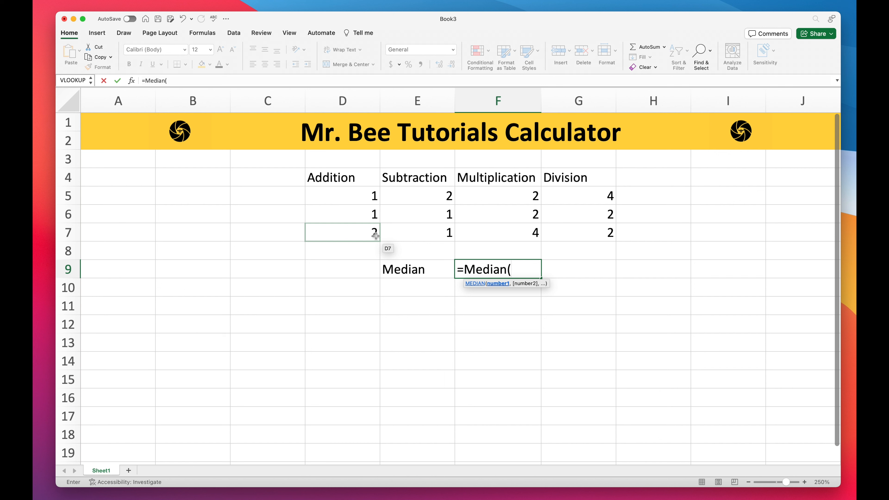
{"action": "left_click_drag", "start_coordinate": [376, 236], "coordinate": [552, 236]}
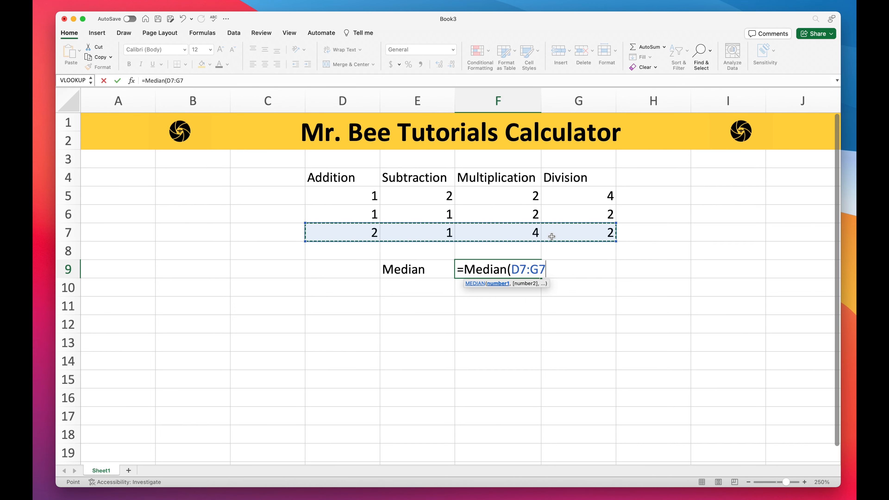
{"action": "type", "text": ")"}
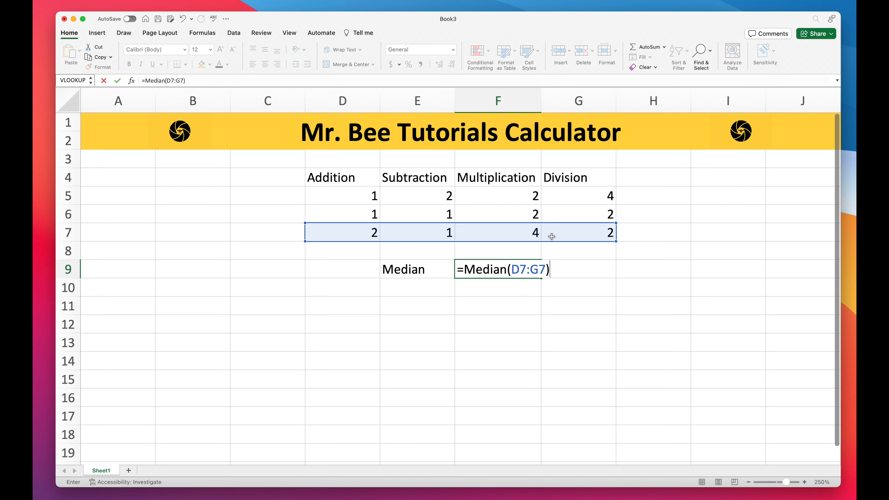
{"action": "key", "text": "Return"}
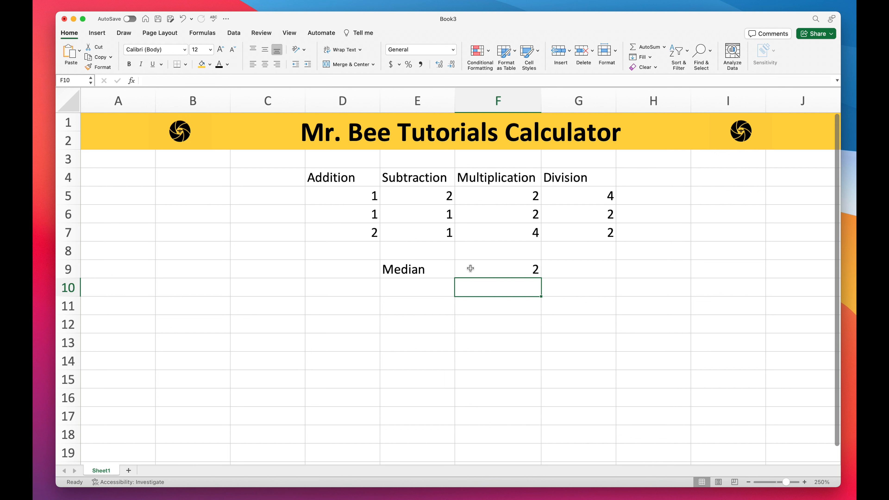
Step: Enter the label Mode in cell E10
{"action": "left_click", "coordinate": [439, 291]}
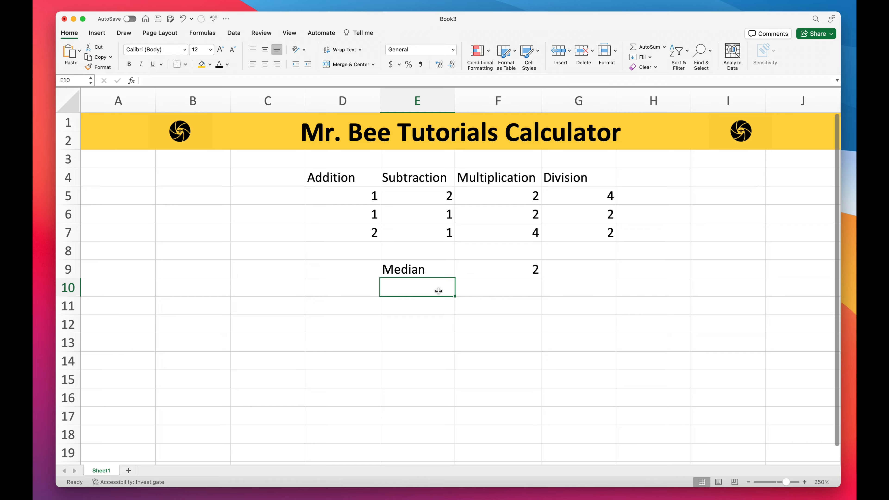
{"action": "type", "text": "M"}
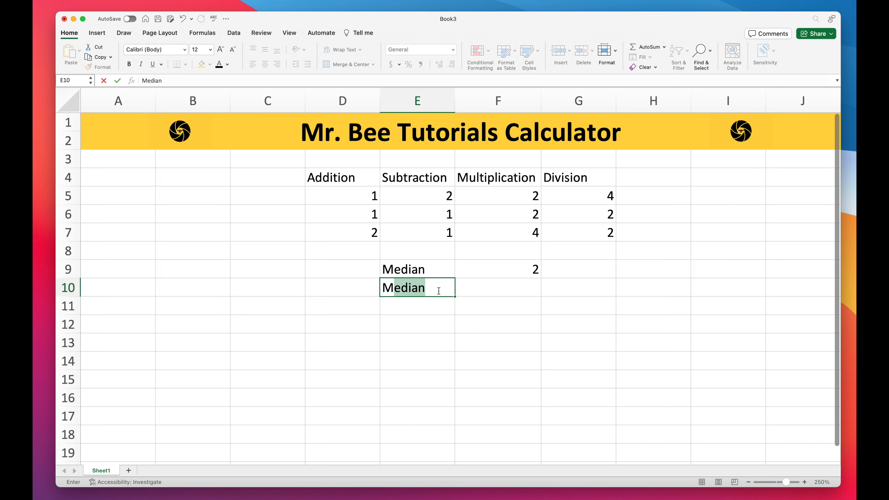
{"action": "type", "text": "ode"}
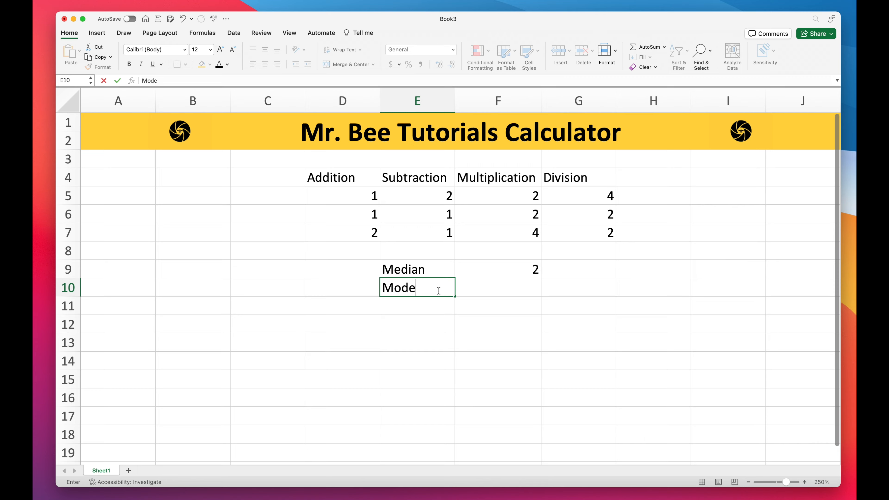
{"action": "key", "text": "Return"}
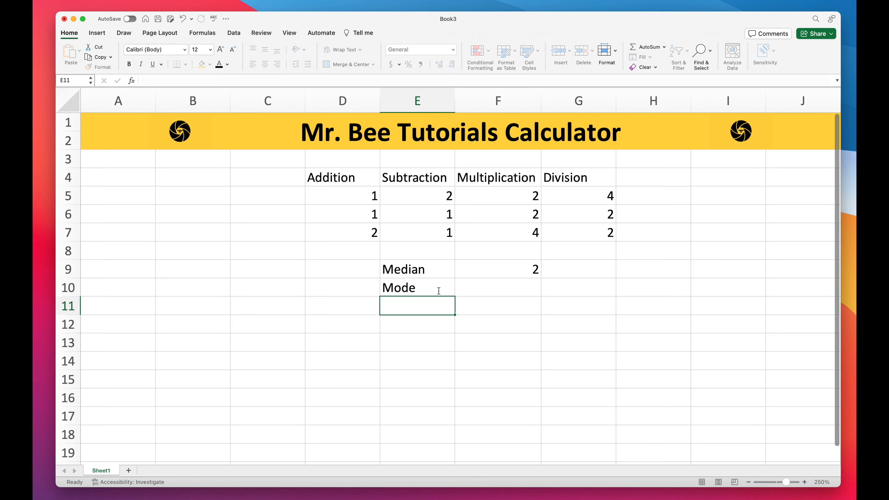
Step: Enter a formula in F10 computing the mode of the results row D7:G7 (=Mode(D7:G7))
{"action": "left_click", "coordinate": [504, 292]}
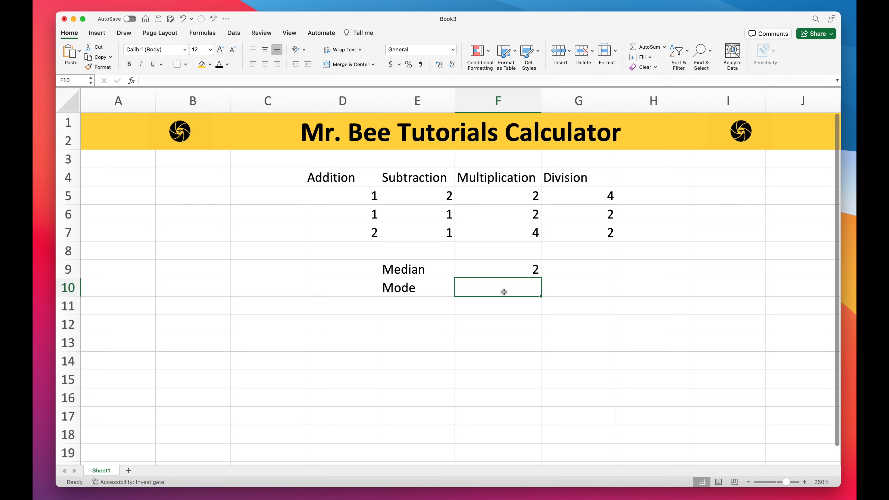
{"action": "type", "text": "=M"}
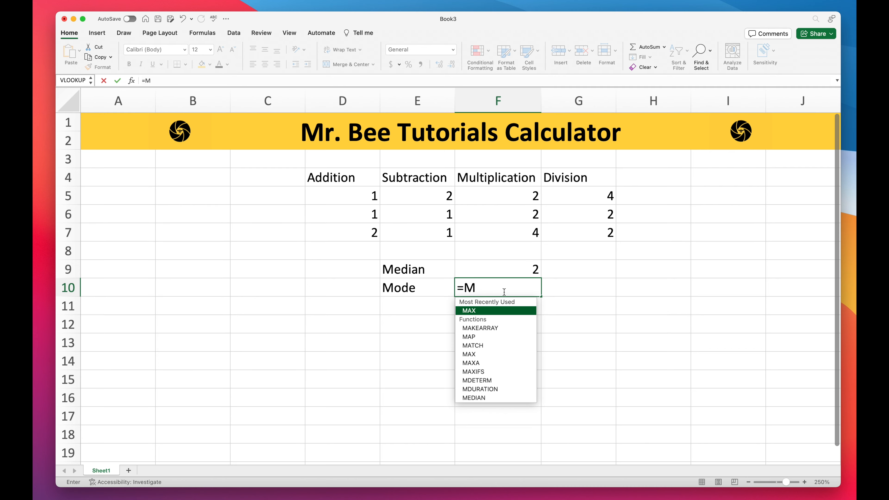
{"action": "type", "text": "o"}
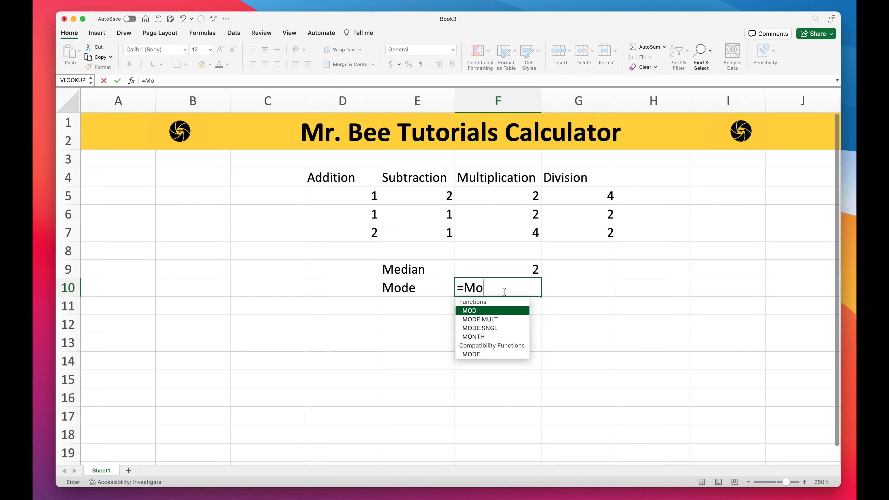
{"action": "type", "text": "de"}
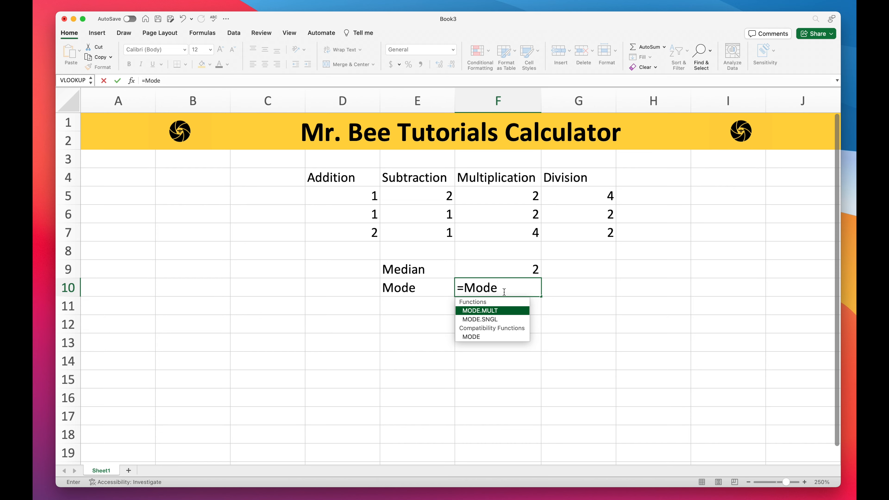
{"action": "type", "text": "("}
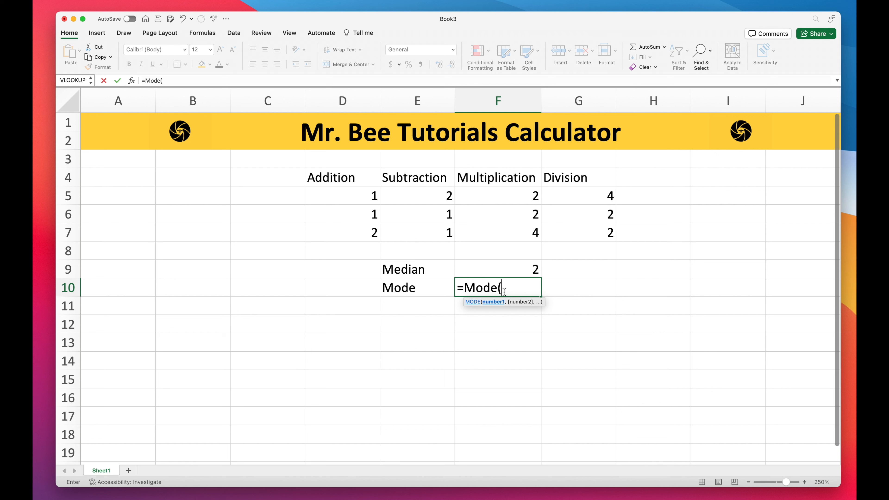
{"action": "left_click", "coordinate": [354, 238]}
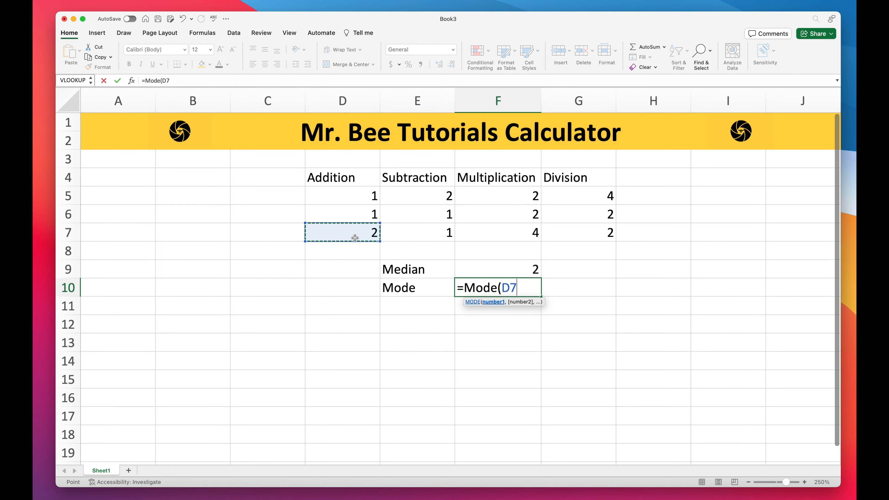
{"action": "left_click_drag", "start_coordinate": [380, 237], "coordinate": [549, 234]}
{"action": "type", "text": ")"}
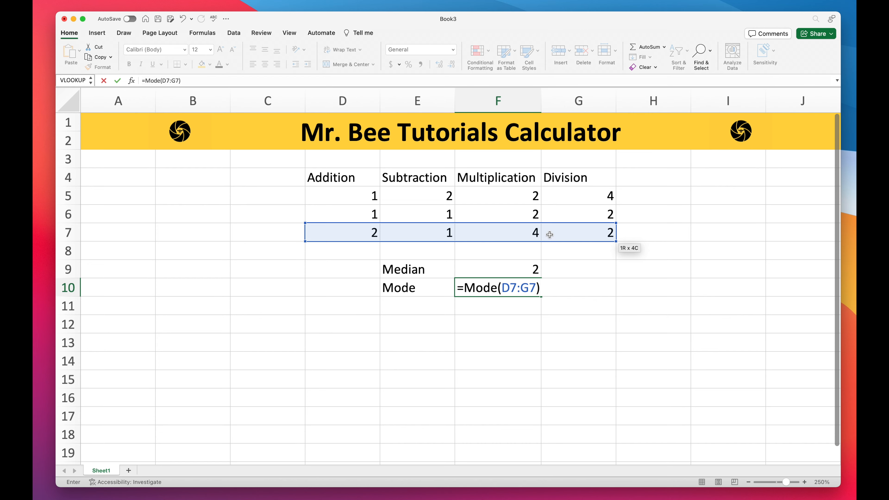
{"action": "key", "text": "Return"}
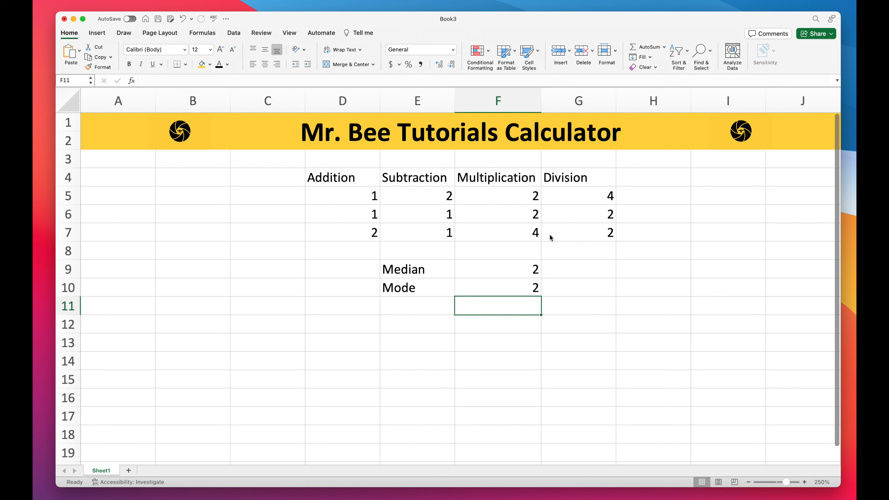
Step: Enter the label Average in cell E11 and move to F11
{"action": "left_click", "coordinate": [434, 309]}
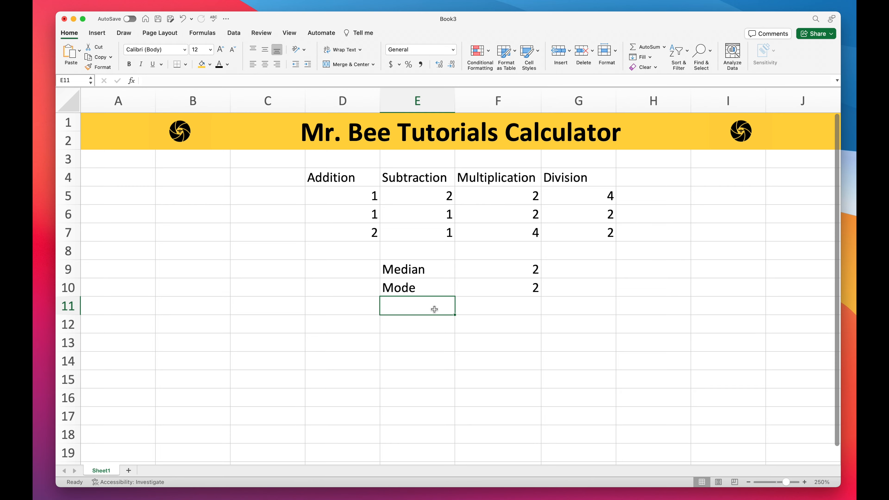
{"action": "type", "text": "Average"}
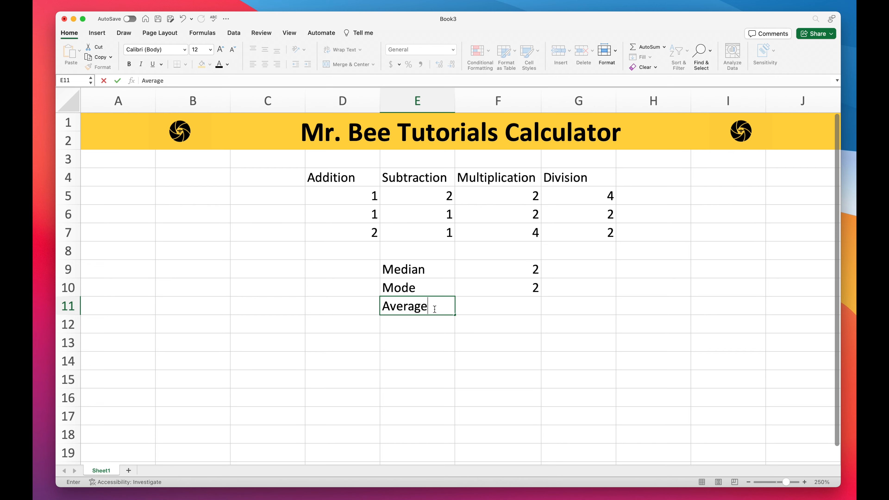
{"action": "key", "text": "Tab"}
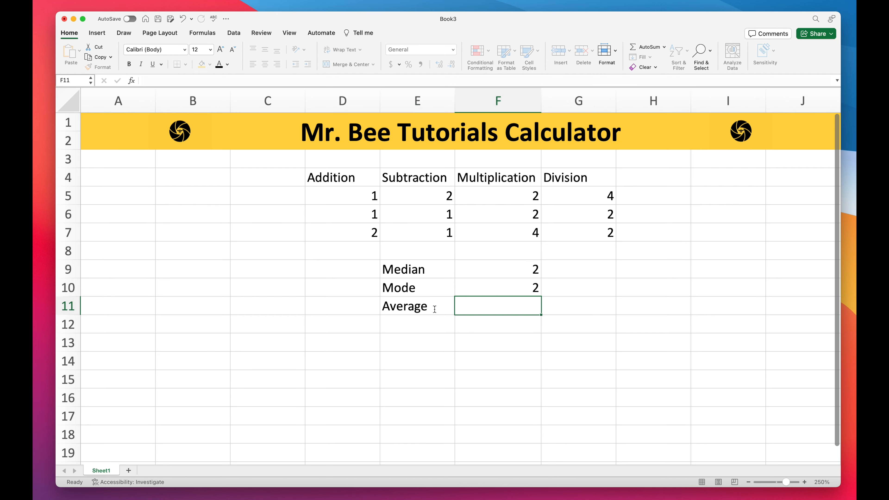
Step: Enter a formula in F11 computing the average of the results row D7:G7 (=Average(D7:G7))
{"action": "type", "text": "="}
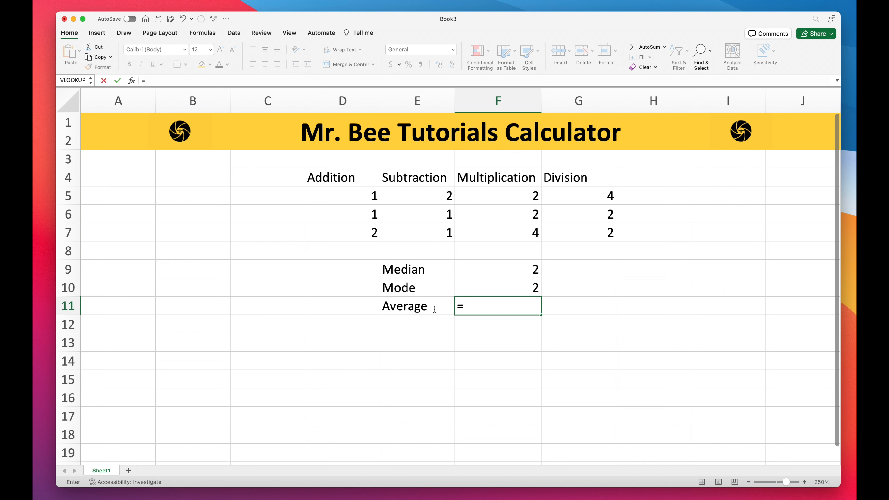
{"action": "type", "text": "Av"}
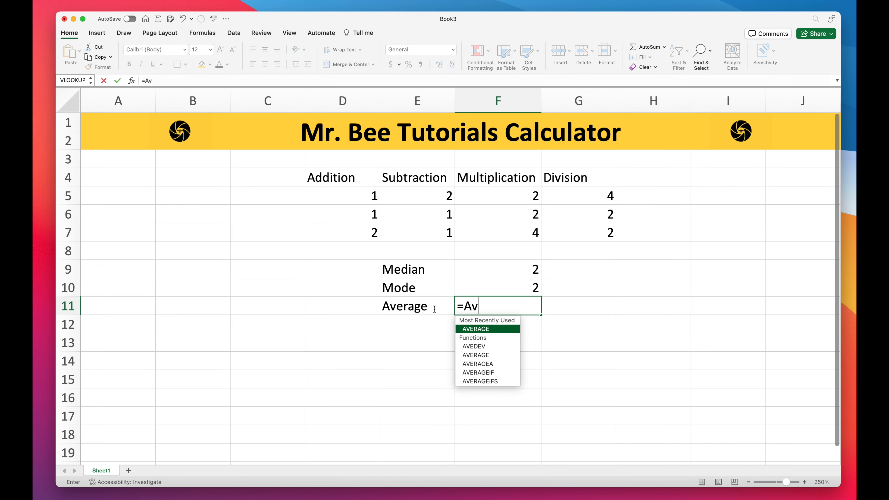
{"action": "type", "text": "erage"}
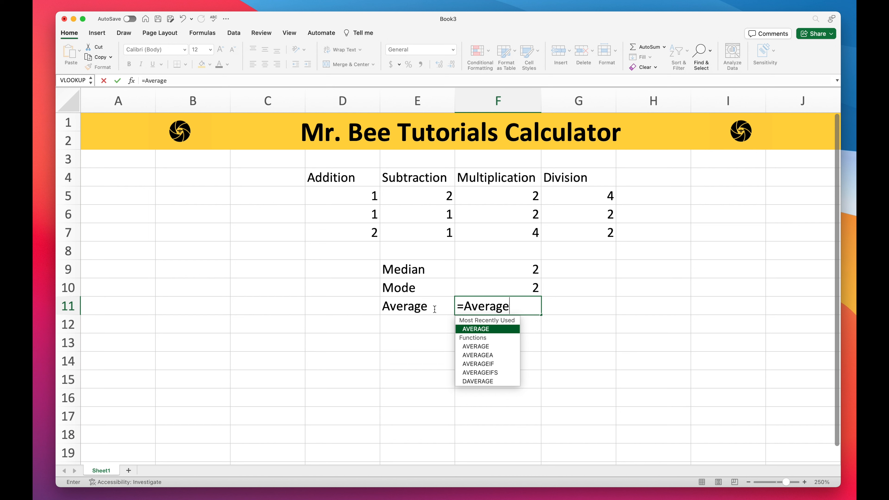
{"action": "type", "text": "("}
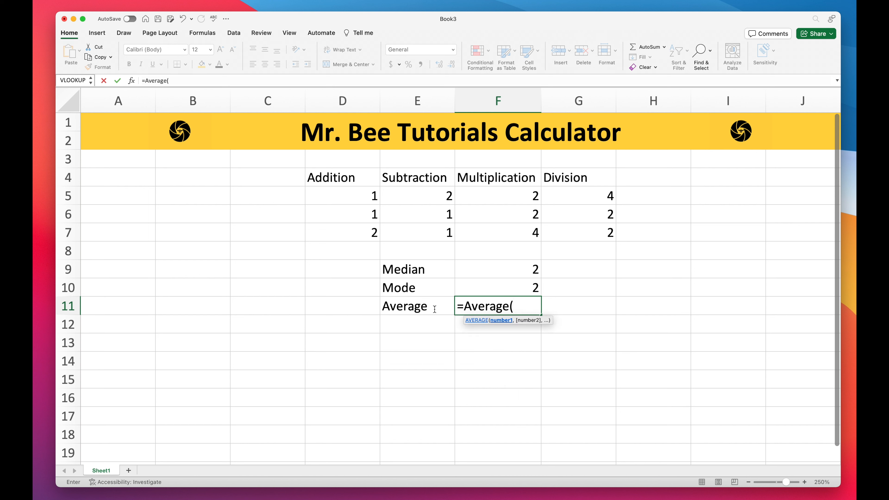
{"action": "left_click", "coordinate": [360, 232]}
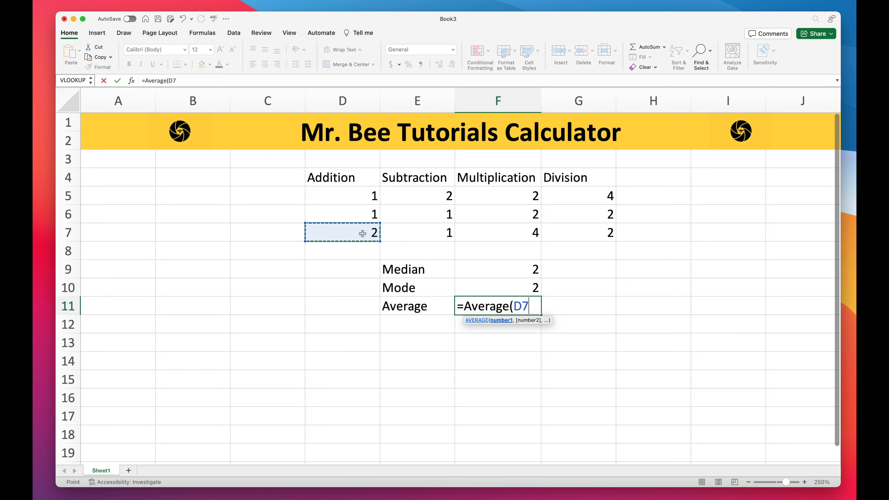
{"action": "left_click_drag", "start_coordinate": [368, 234], "coordinate": [550, 235]}
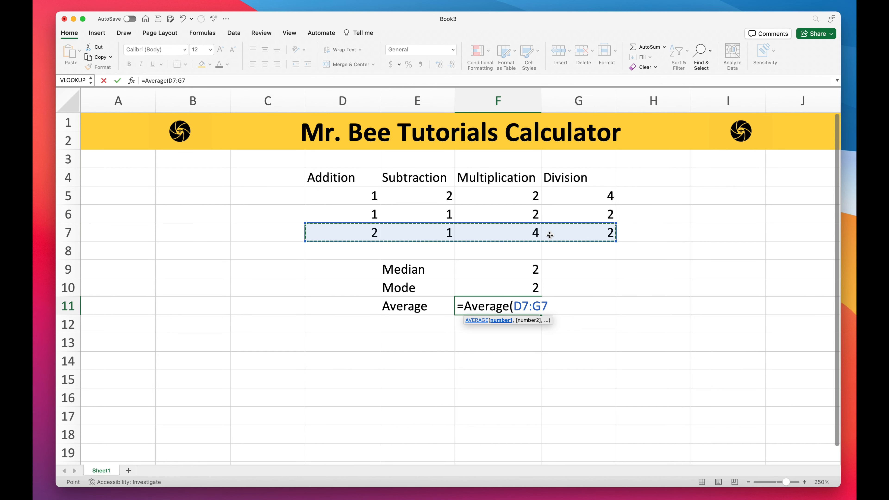
{"action": "type", "text": ")"}
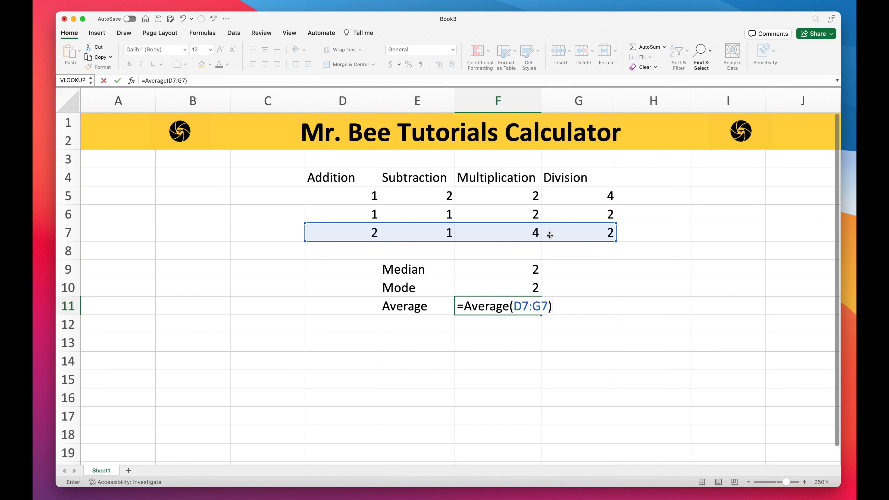
{"action": "key", "text": "Return"}
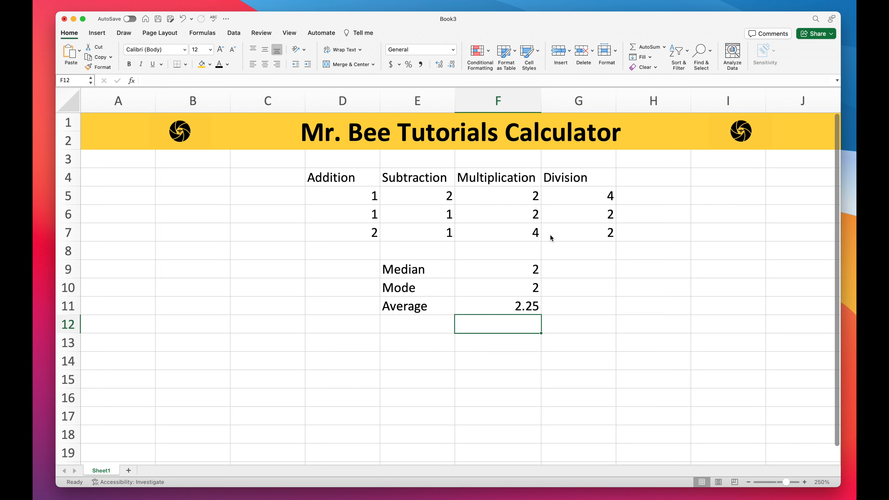
Step: Test the formulas by changing the input values in D5 to 4 and E5 to 5
{"action": "key", "text": "Left"}
{"action": "left_click", "coordinate": [500, 309]}
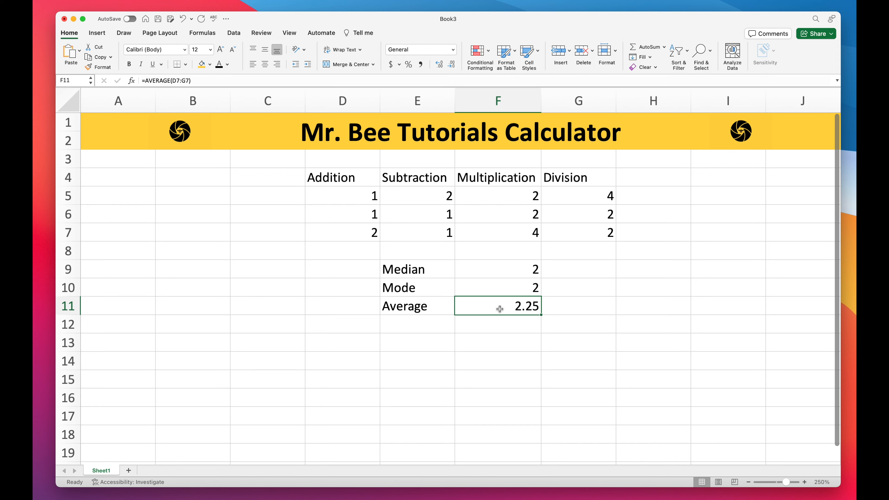
{"action": "left_click", "coordinate": [370, 202]}
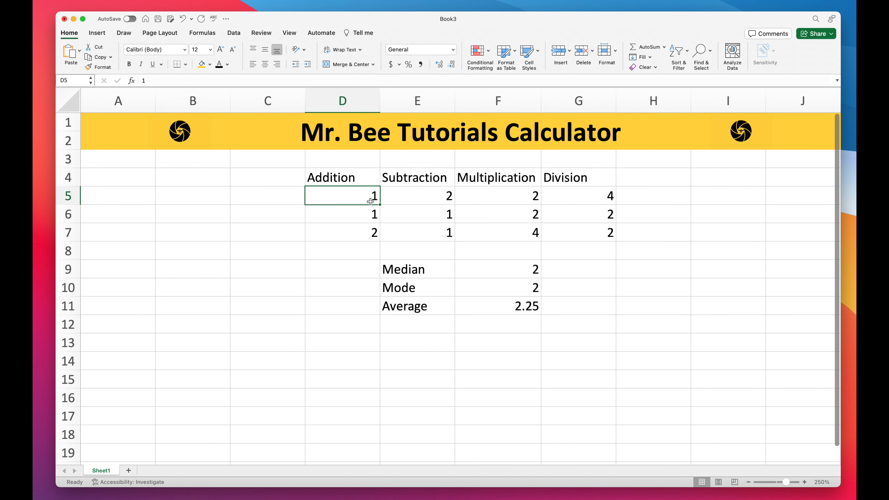
{"action": "type", "text": "4"}
{"action": "key", "text": "Return"}
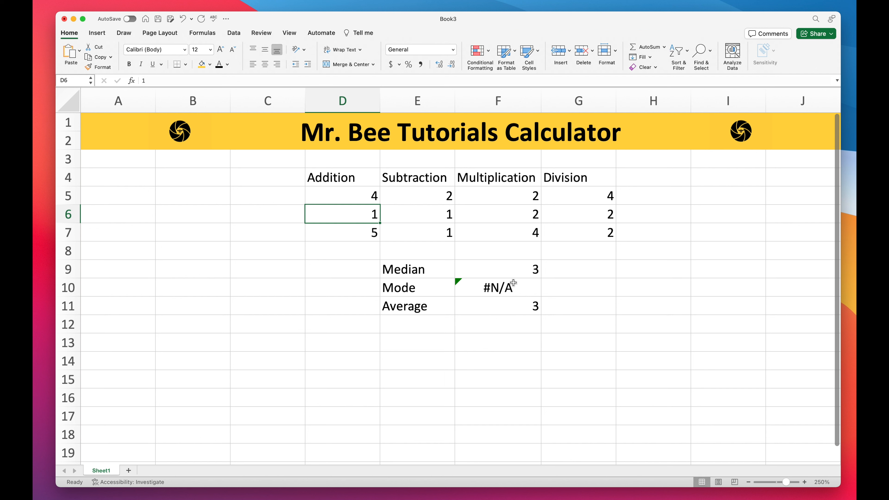
{"action": "left_click", "coordinate": [446, 201]}
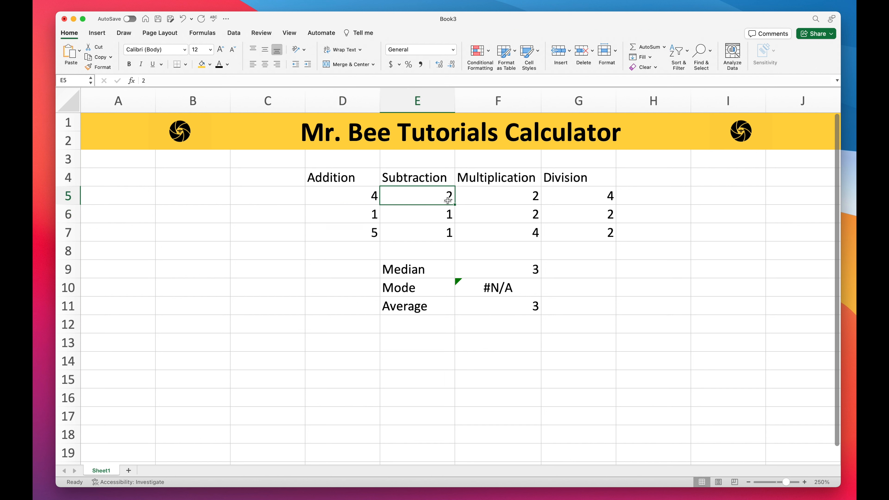
{"action": "type", "text": "5"}
{"action": "key", "text": "Return"}
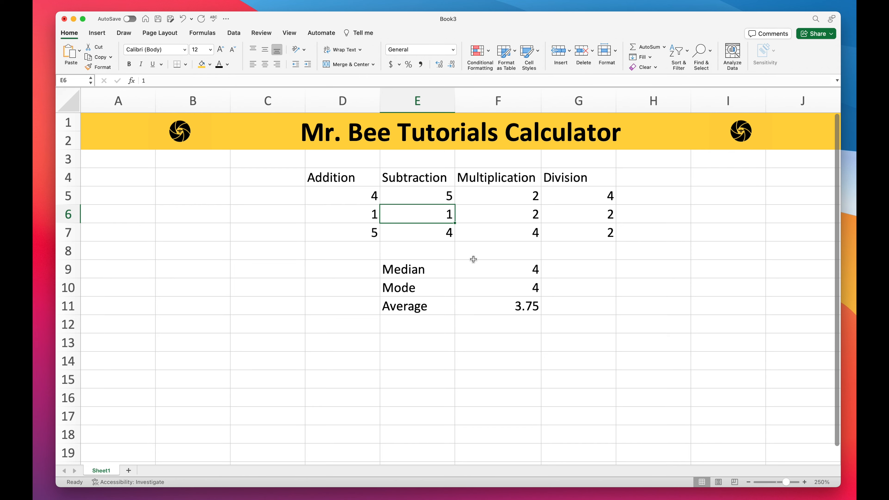
Step: Change the input value in G5 to 8 and the value in D6 to 12
{"action": "left_click", "coordinate": [602, 199]}
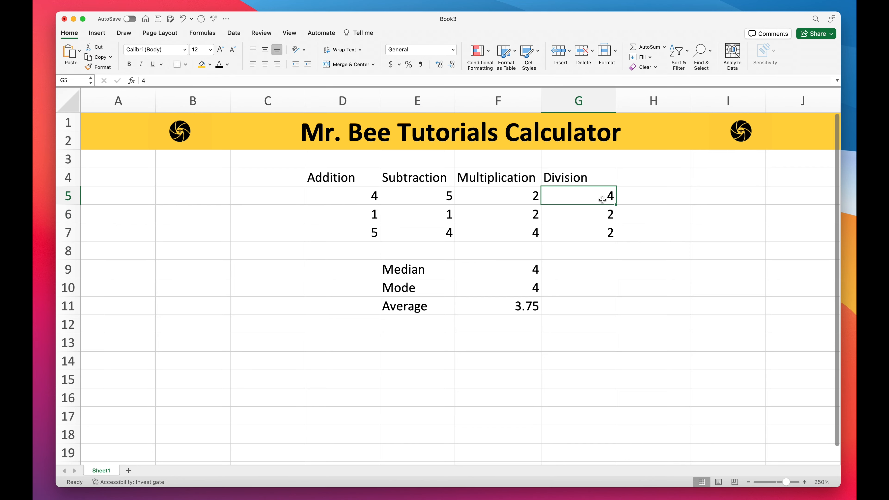
{"action": "type", "text": "8"}
{"action": "key", "text": "Return"}
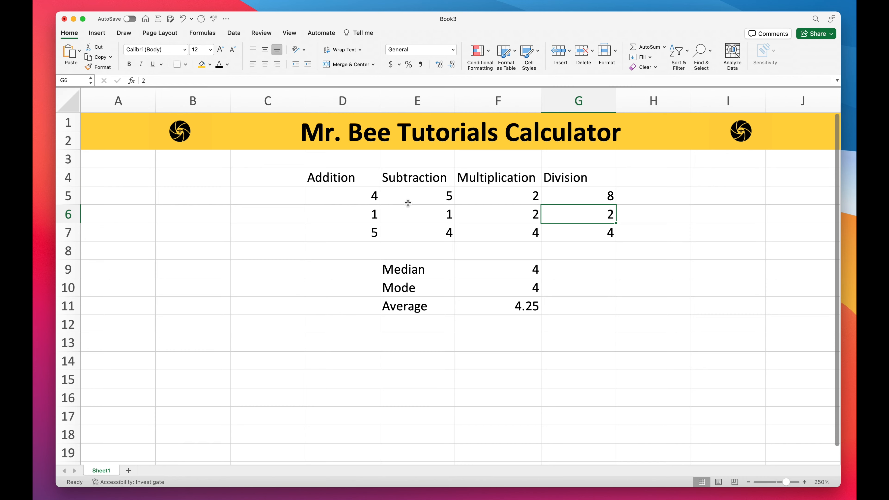
{"action": "left_click", "coordinate": [370, 212]}
{"action": "type", "text": "12"}
{"action": "key", "text": "Return"}
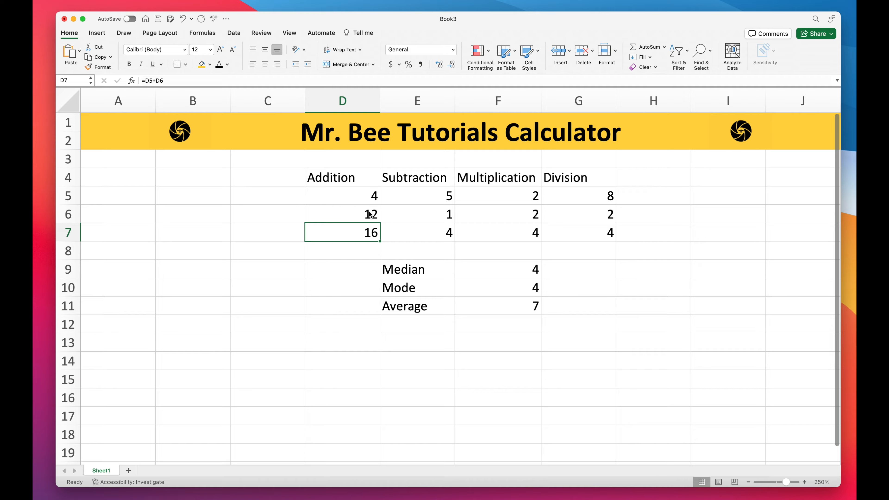
Step: Change the input value in F5 to 8 and the value in E5 to 16
{"action": "left_click", "coordinate": [527, 197]}
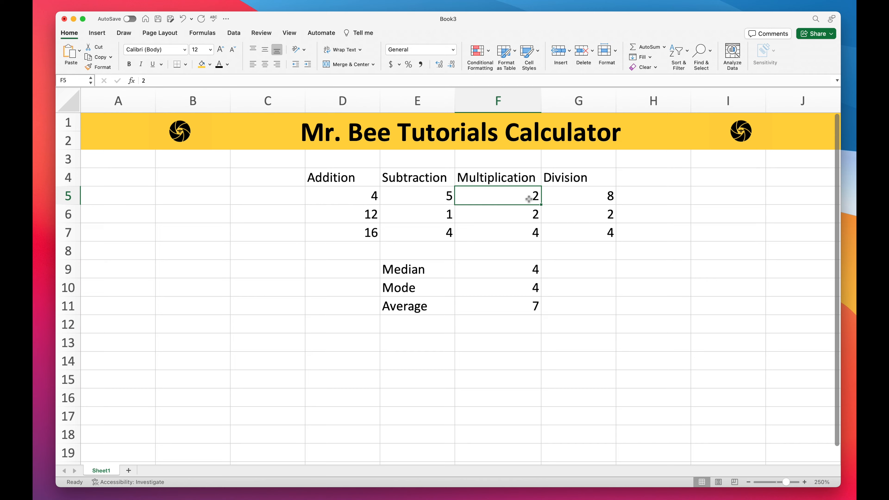
{"action": "type", "text": "8"}
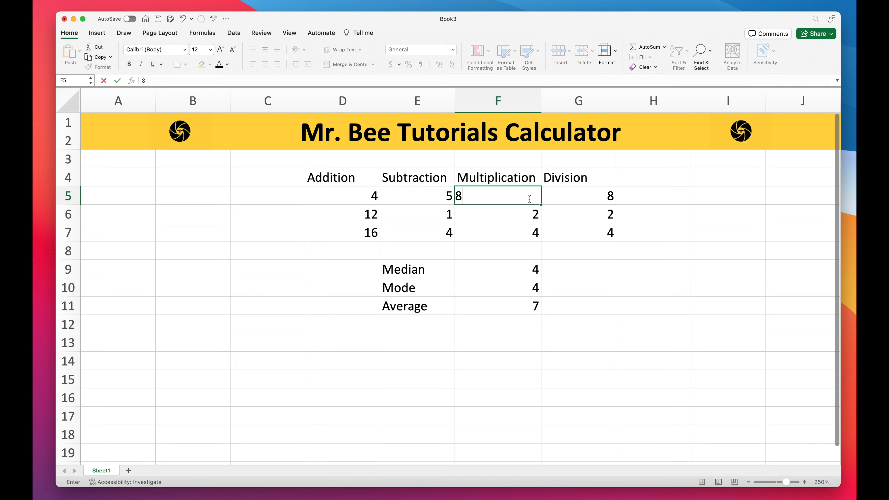
{"action": "key", "text": "Return"}
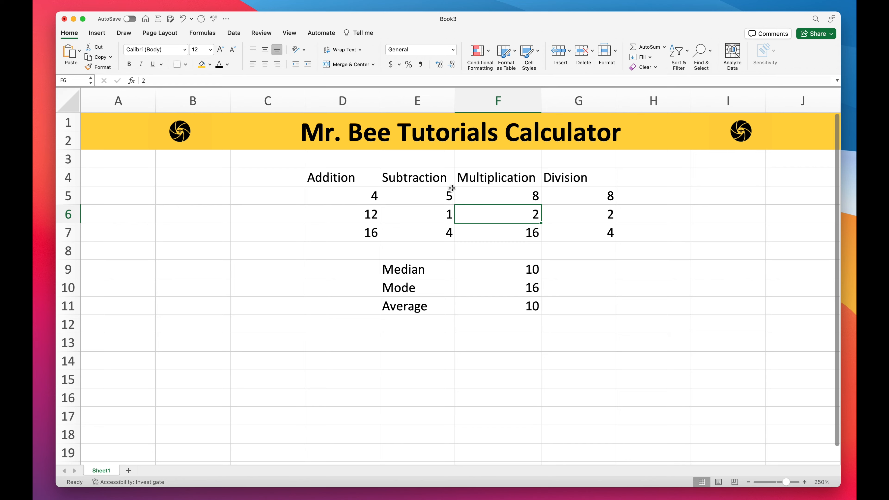
{"action": "left_click", "coordinate": [435, 199]}
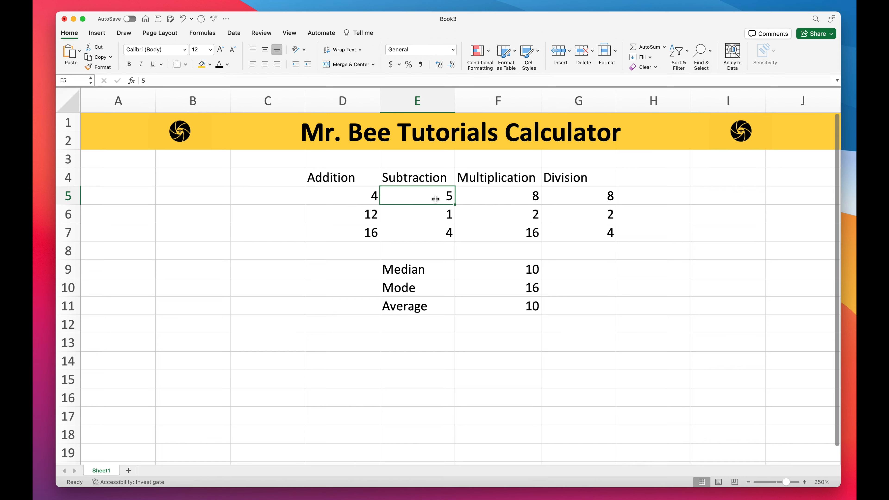
{"action": "key", "text": "BackSpace"}
{"action": "type", "text": "16"}
{"action": "key", "text": "Return"}
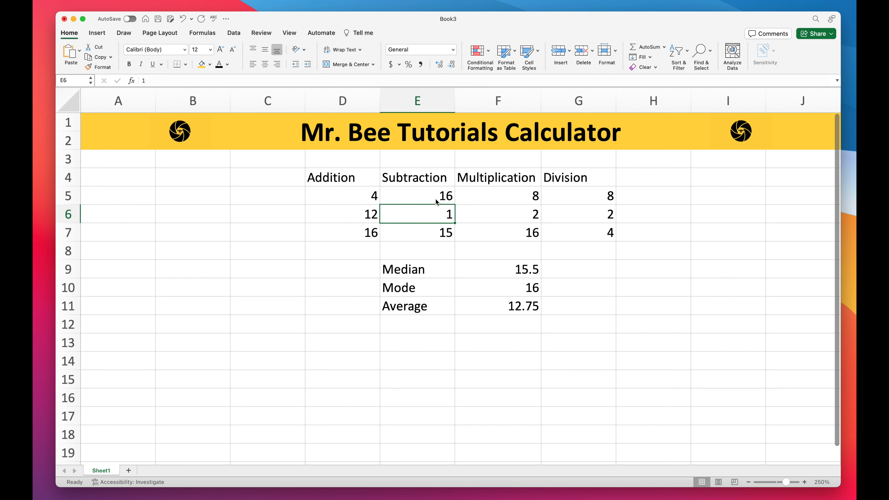